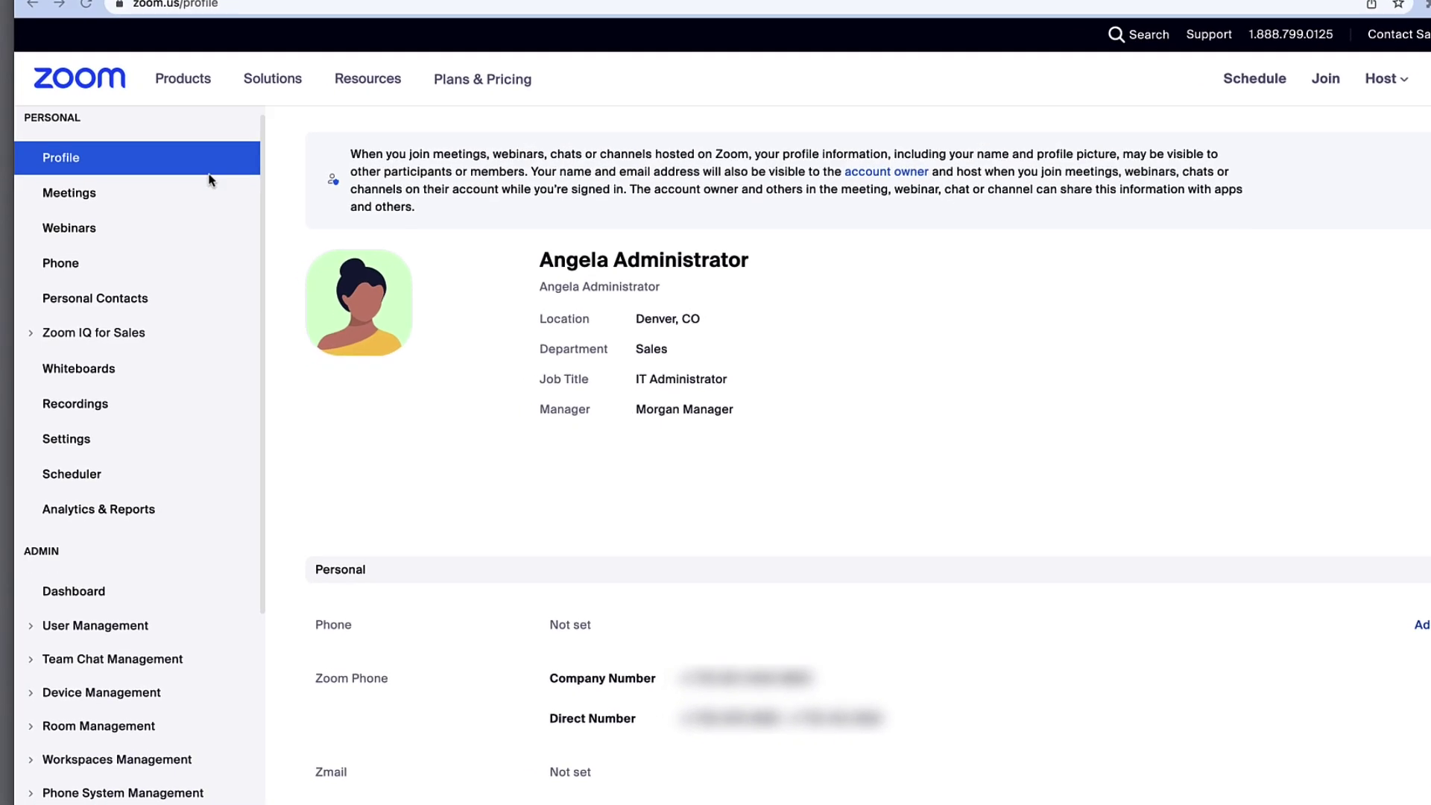
- Go to AI Management > Virtual Agents in the admin sidebar to list the chatbots
scroll(179, 335, down, 5)
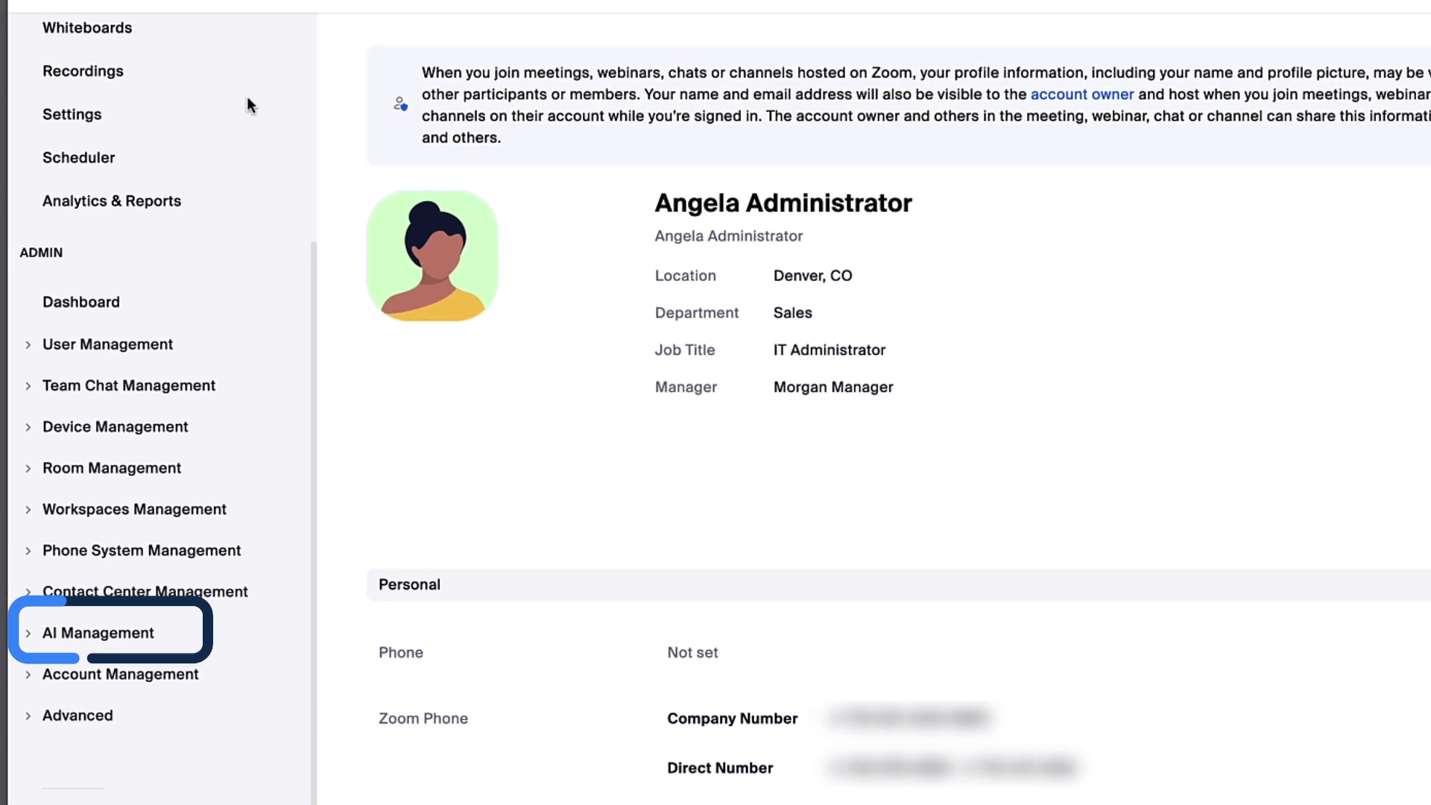
click(128, 640)
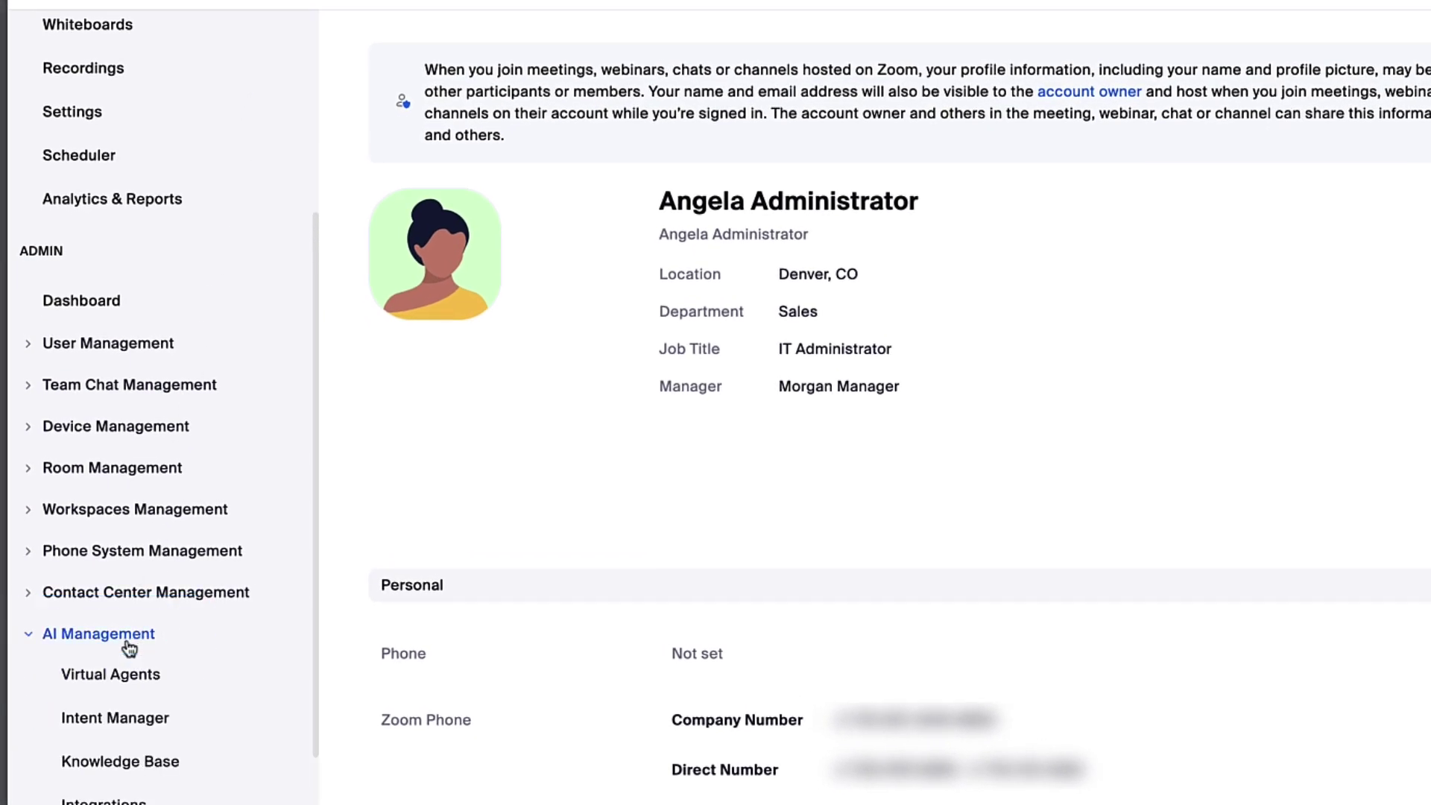
scroll(128, 645, down, 2)
click(131, 581)
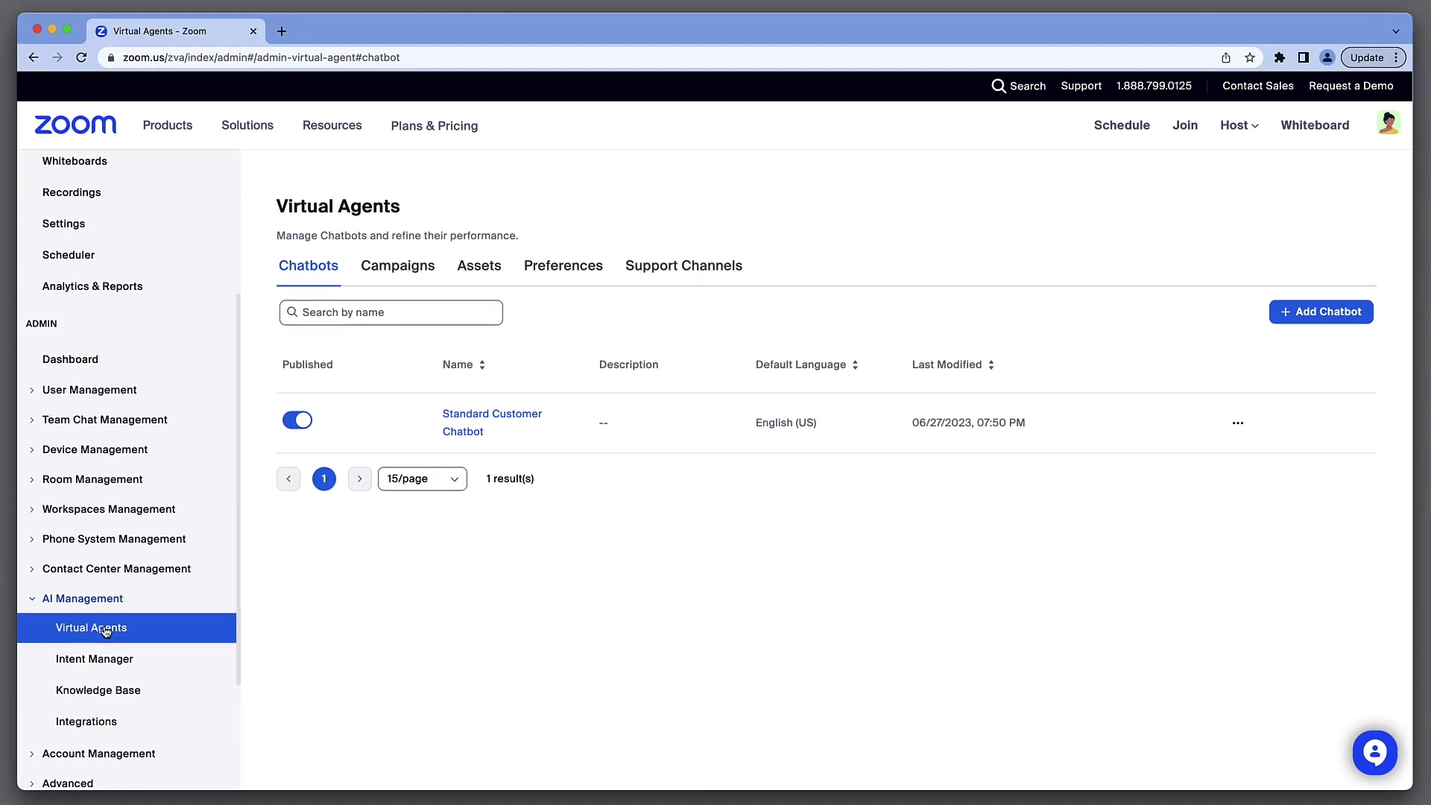
- Open Standard Customer Chatbot and its View and Manage Responses list under Bot Responses
click(453, 443)
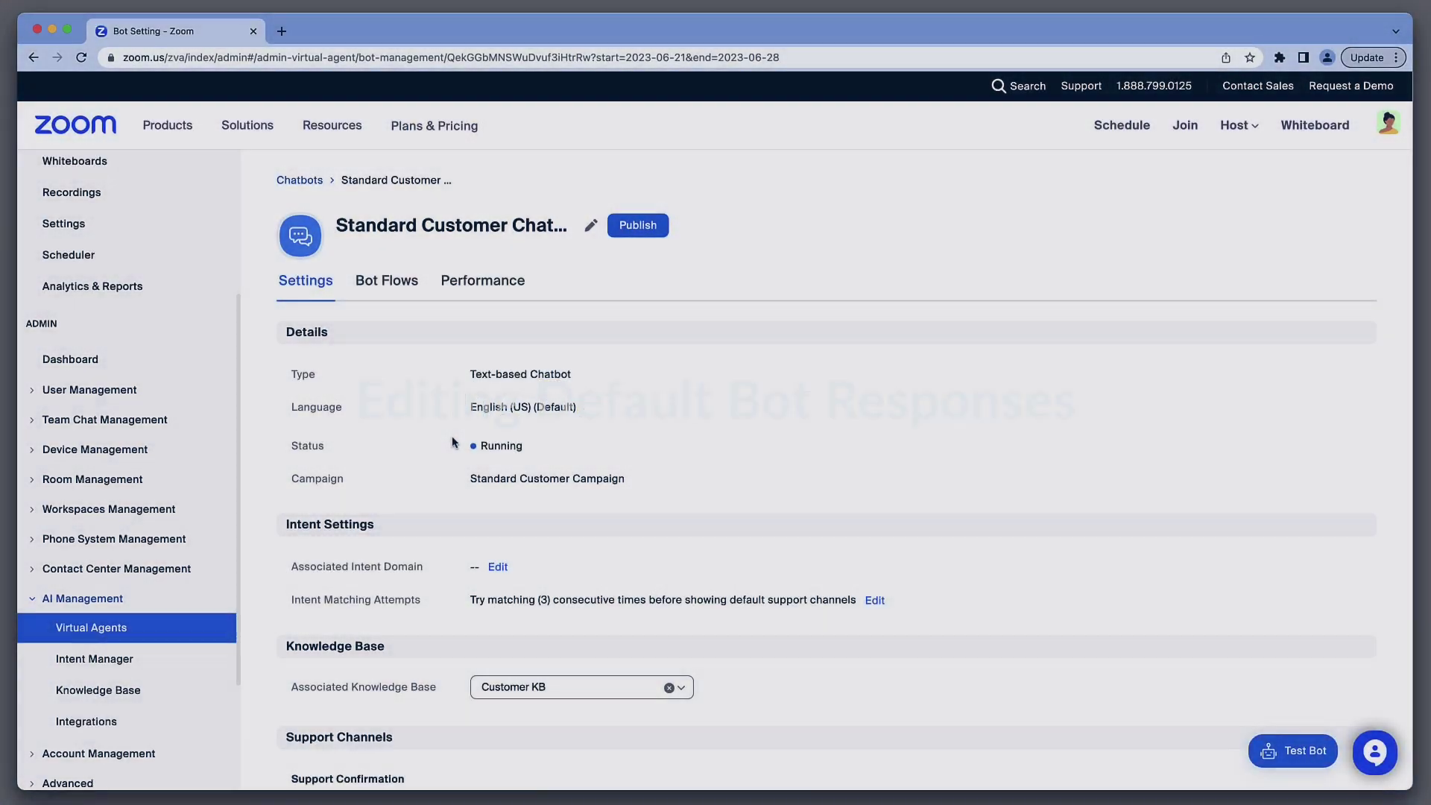
scroll(452, 443, down, 3)
scroll(452, 443, down, 5)
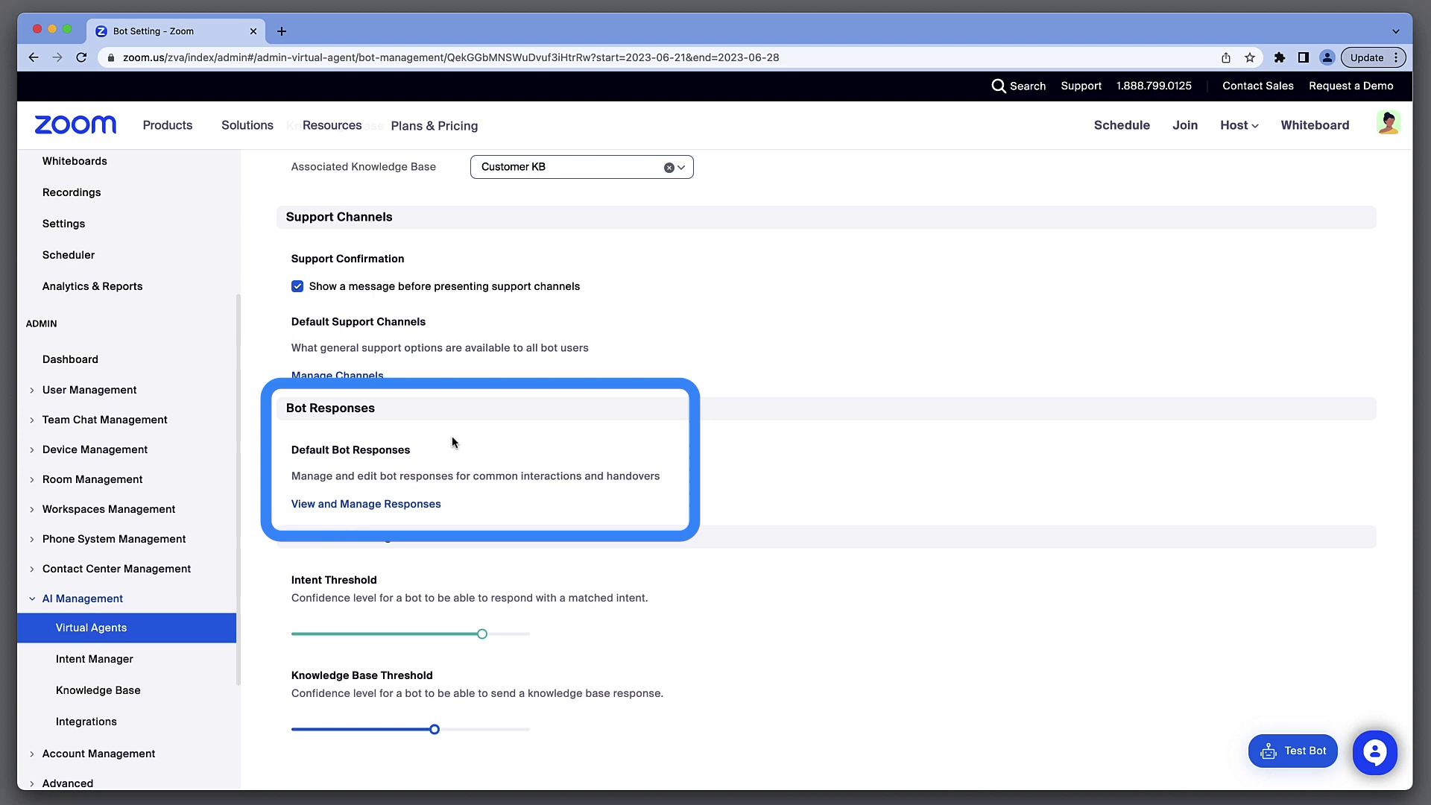
click(399, 507)
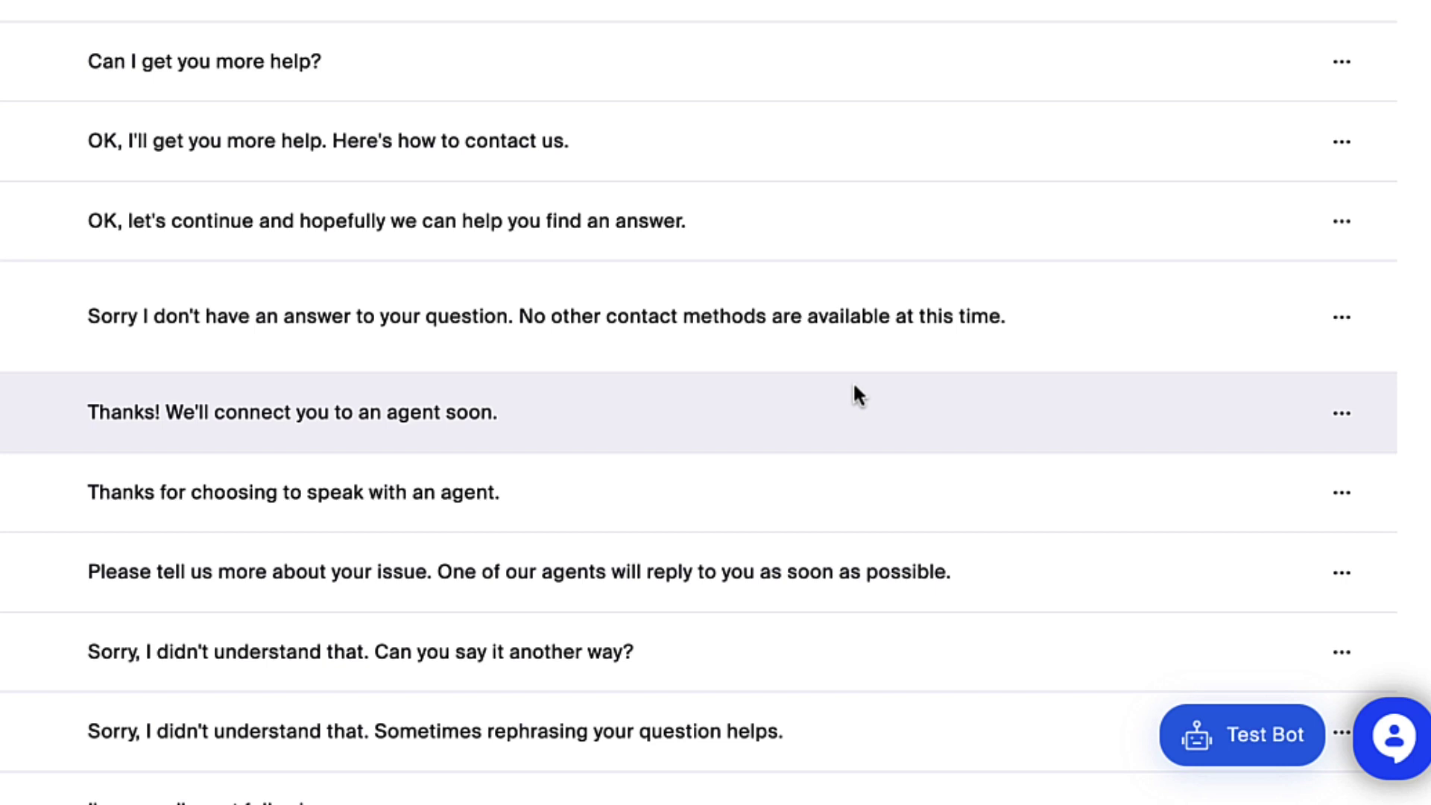
- Edit the agent hand-off response, replacing 'agent' with 'associate', and save it
click(1354, 415)
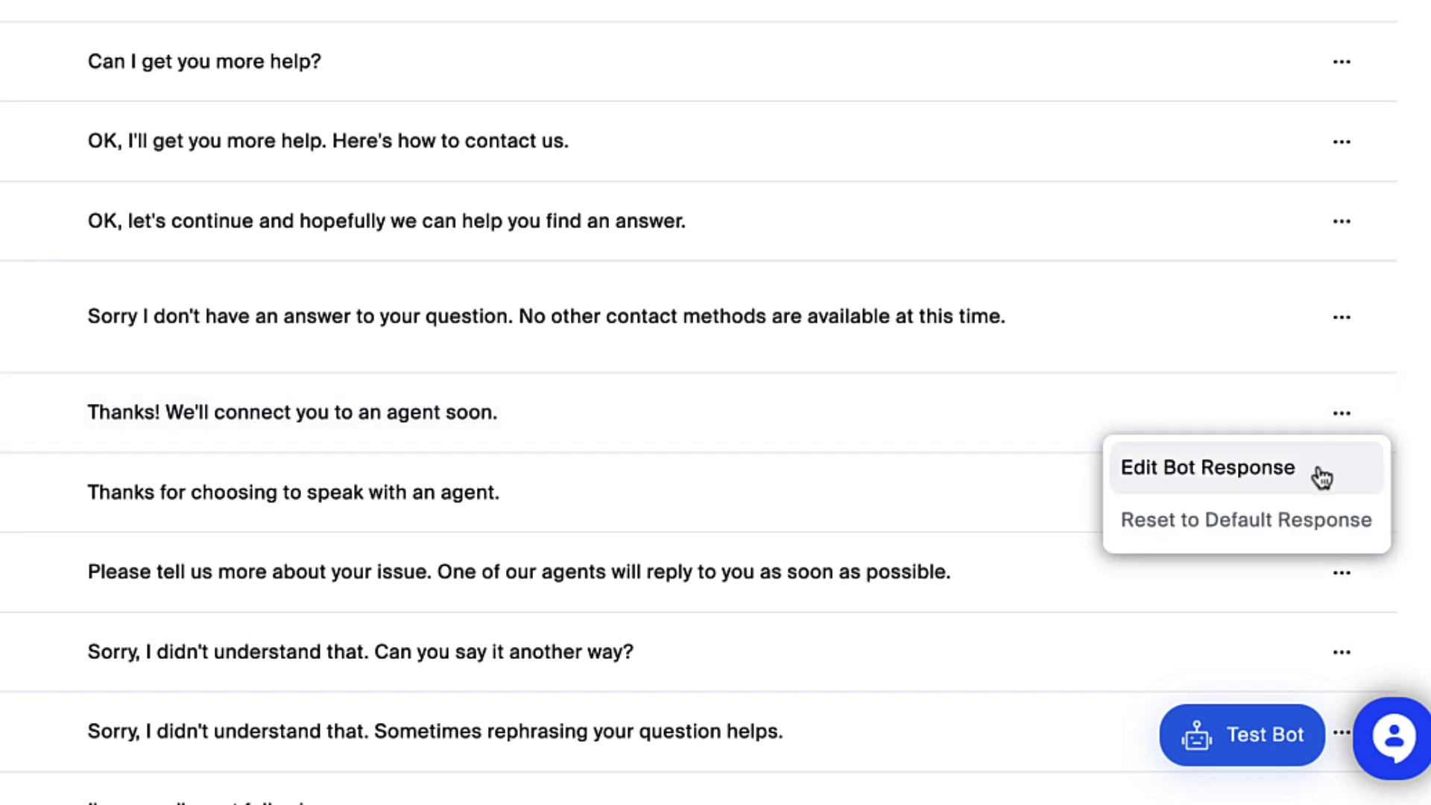
click(1322, 478)
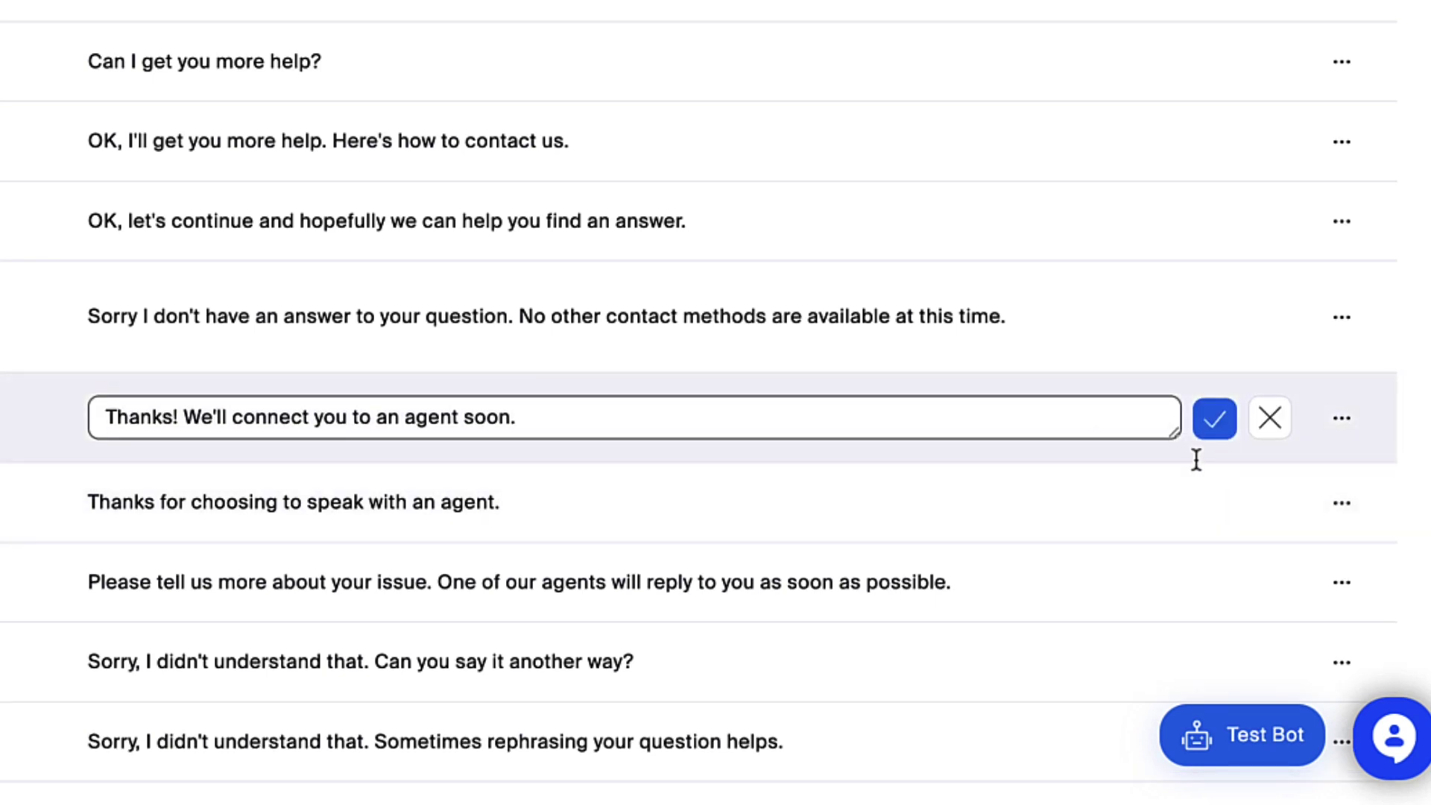
click(458, 419)
drag(458, 418, 407, 418)
text(associate)
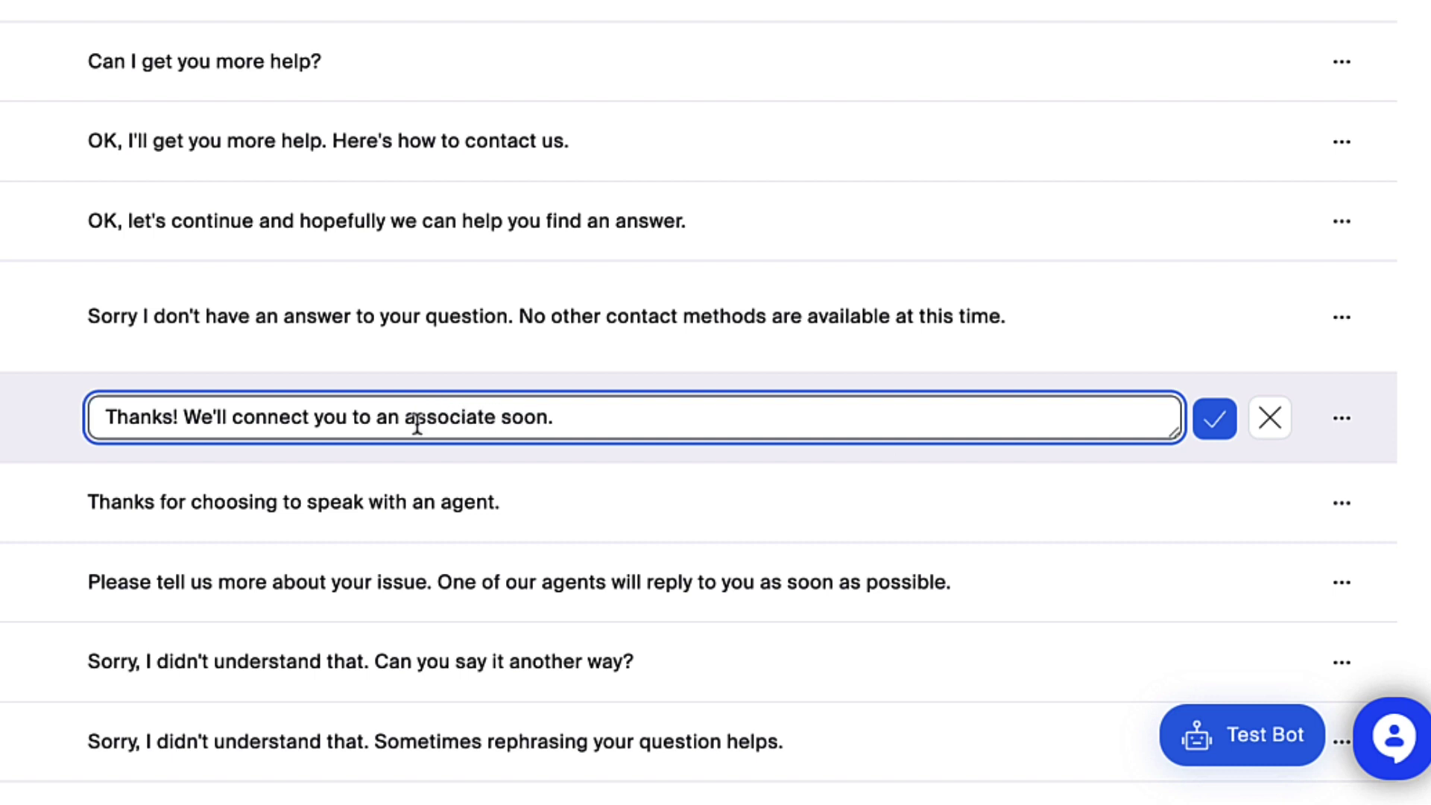
click(1205, 421)
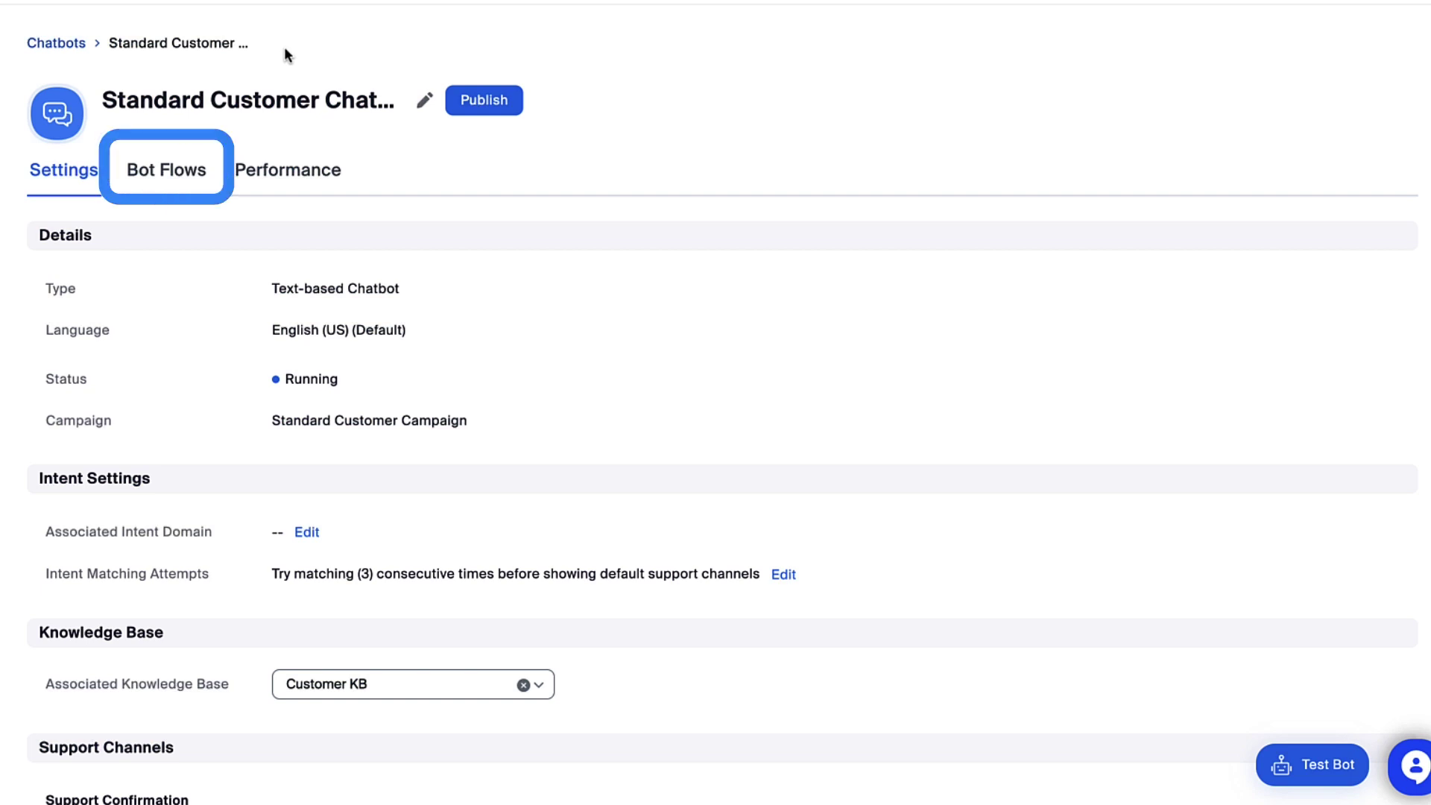
- Show the chatbot's Bot Flows tab and start a Test Bot chat showing the current greeting
click(194, 173)
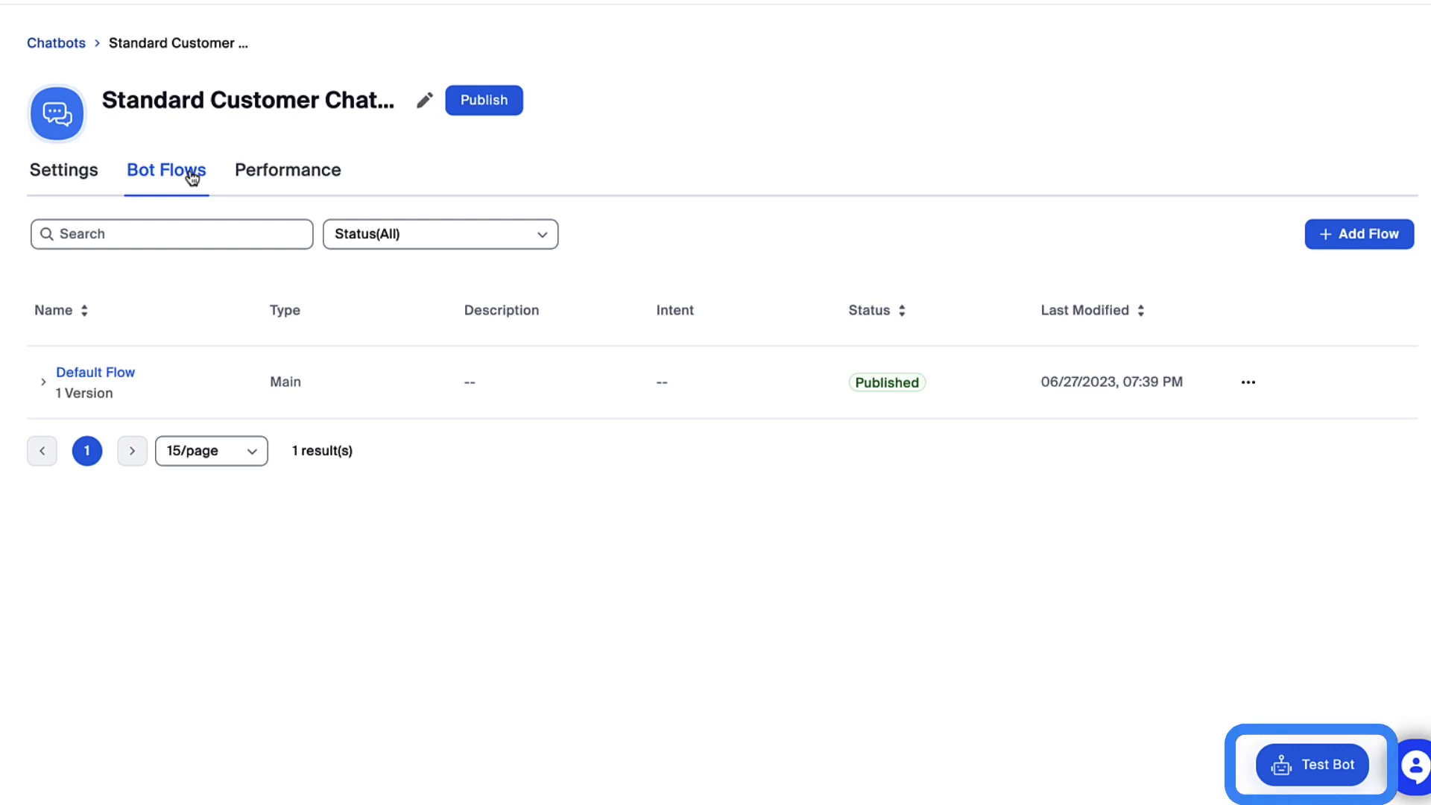
click(1324, 778)
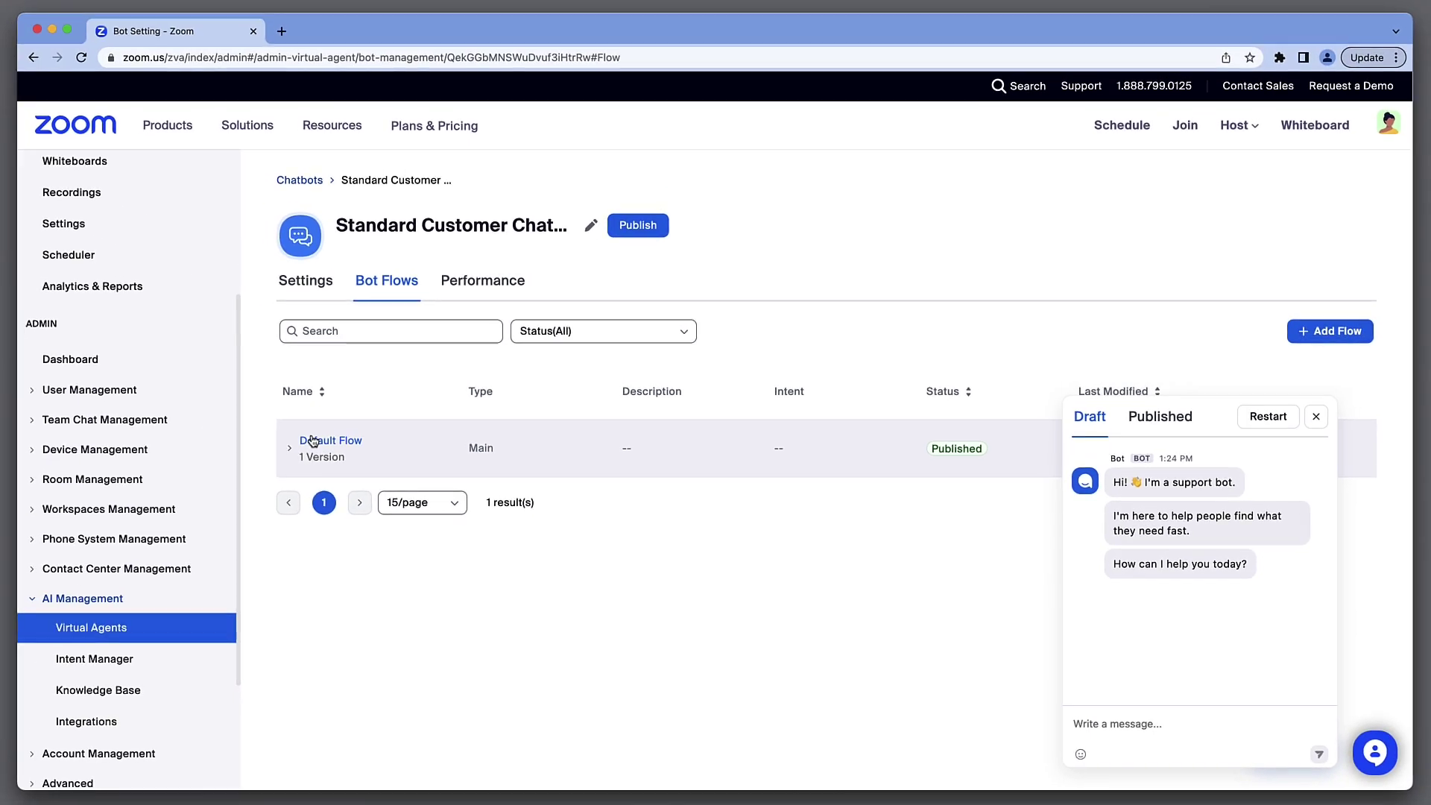
- Open Default Flow from the Bot Flows list in a new editor tab
click(312, 440)
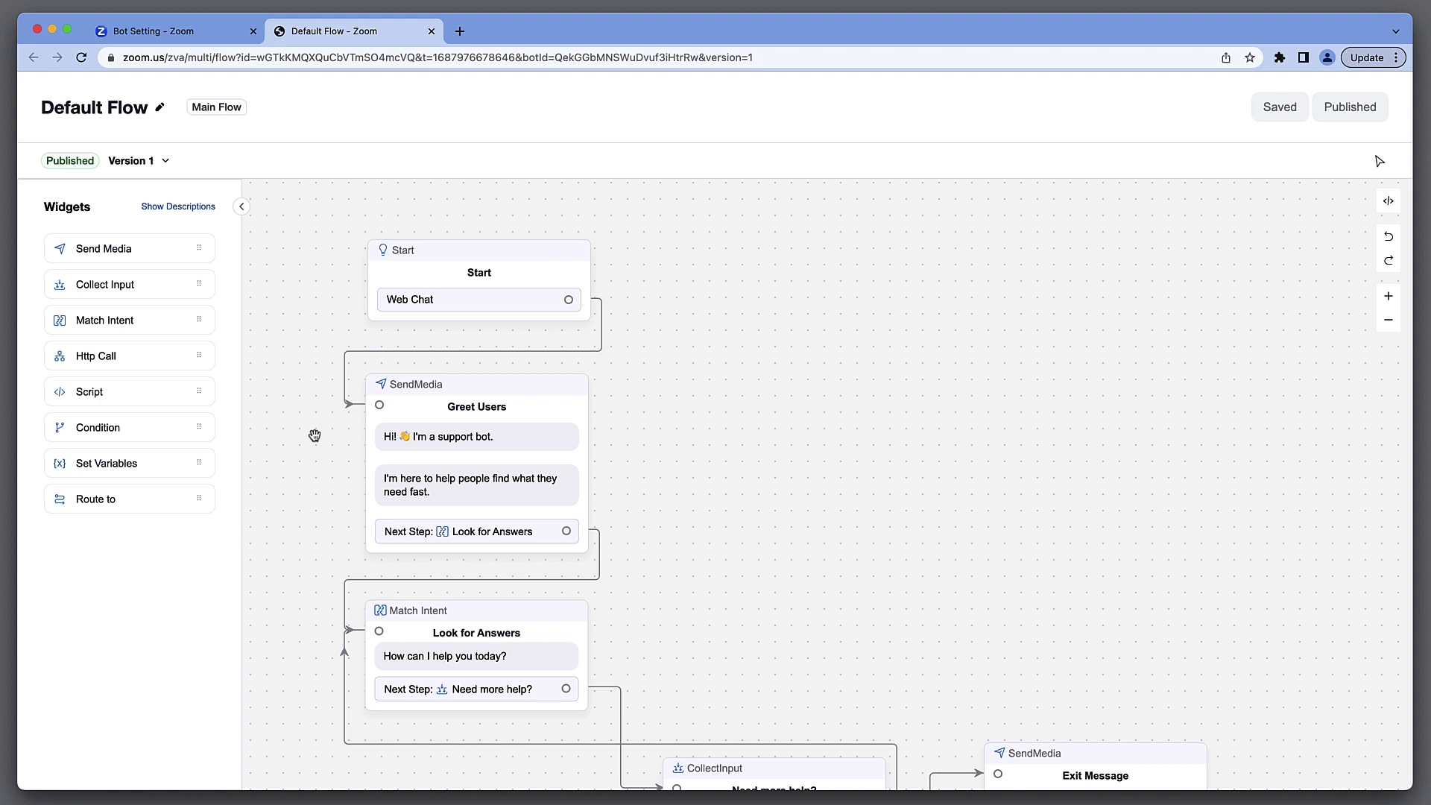
- In Greet Users, change the first message's 'a support bot.' to 'your virtual associate.'
click(536, 411)
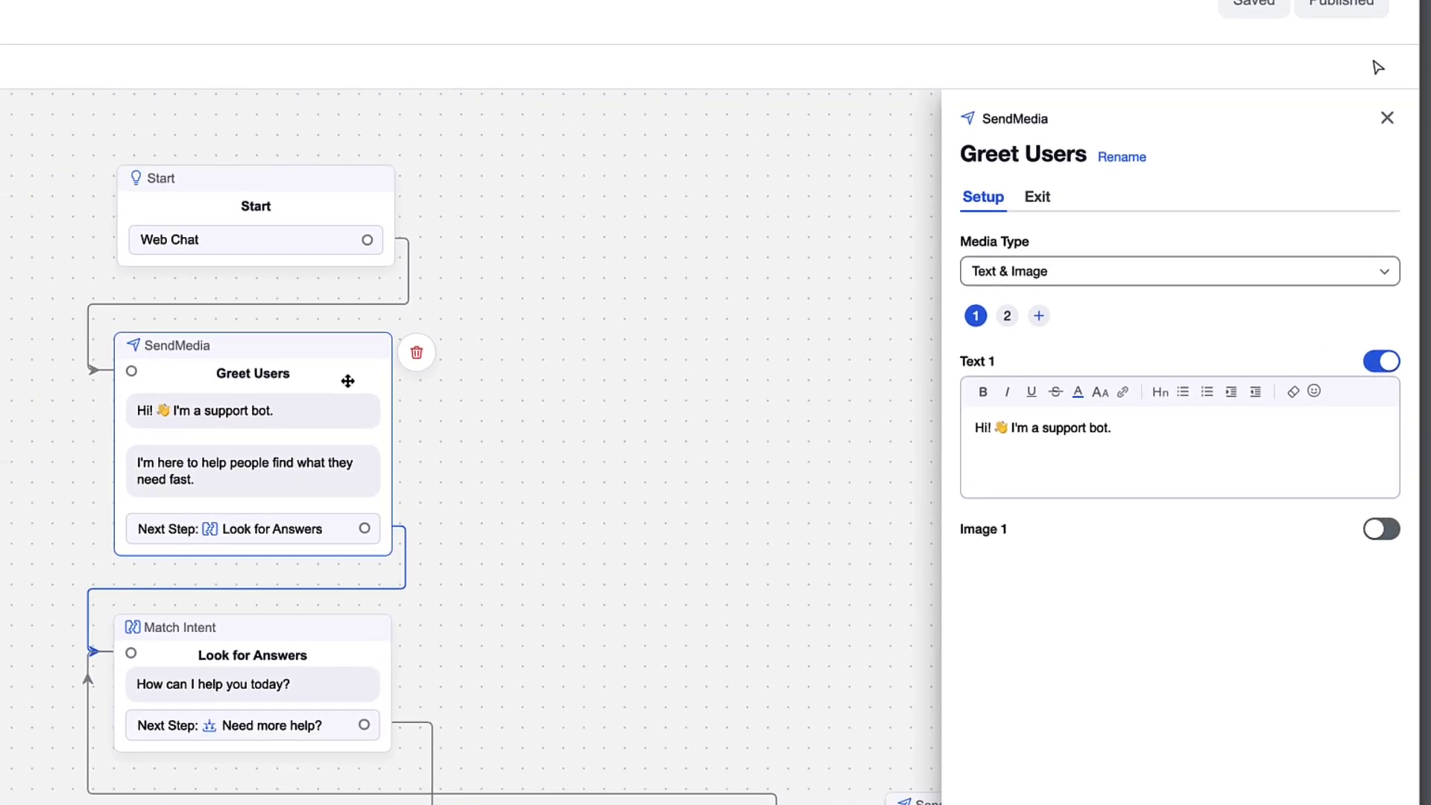
drag(1032, 428, 1224, 427)
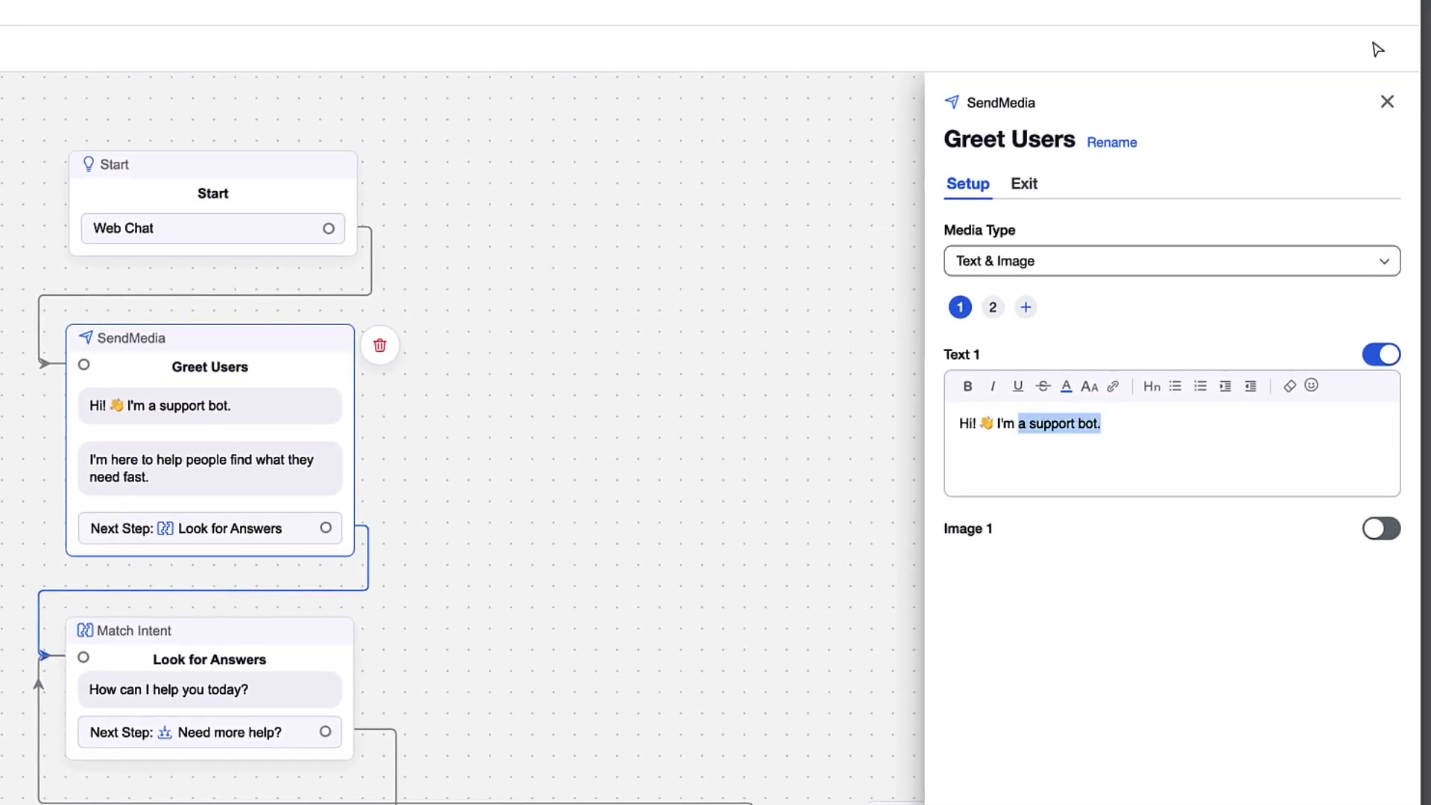
text(your virtual associate.)
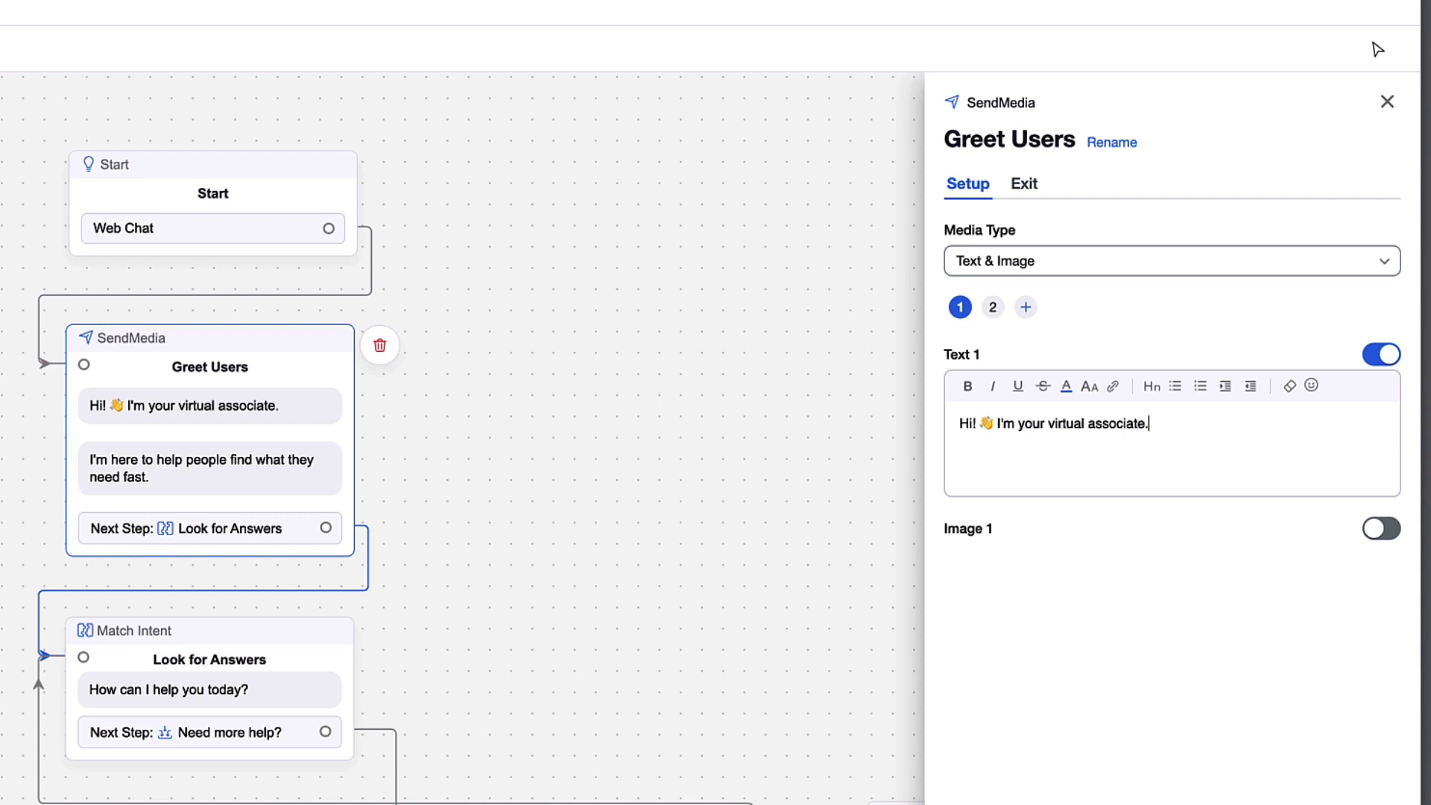
- Add a third greeting message with the pasted follow-up question, then delete it again
click(993, 312)
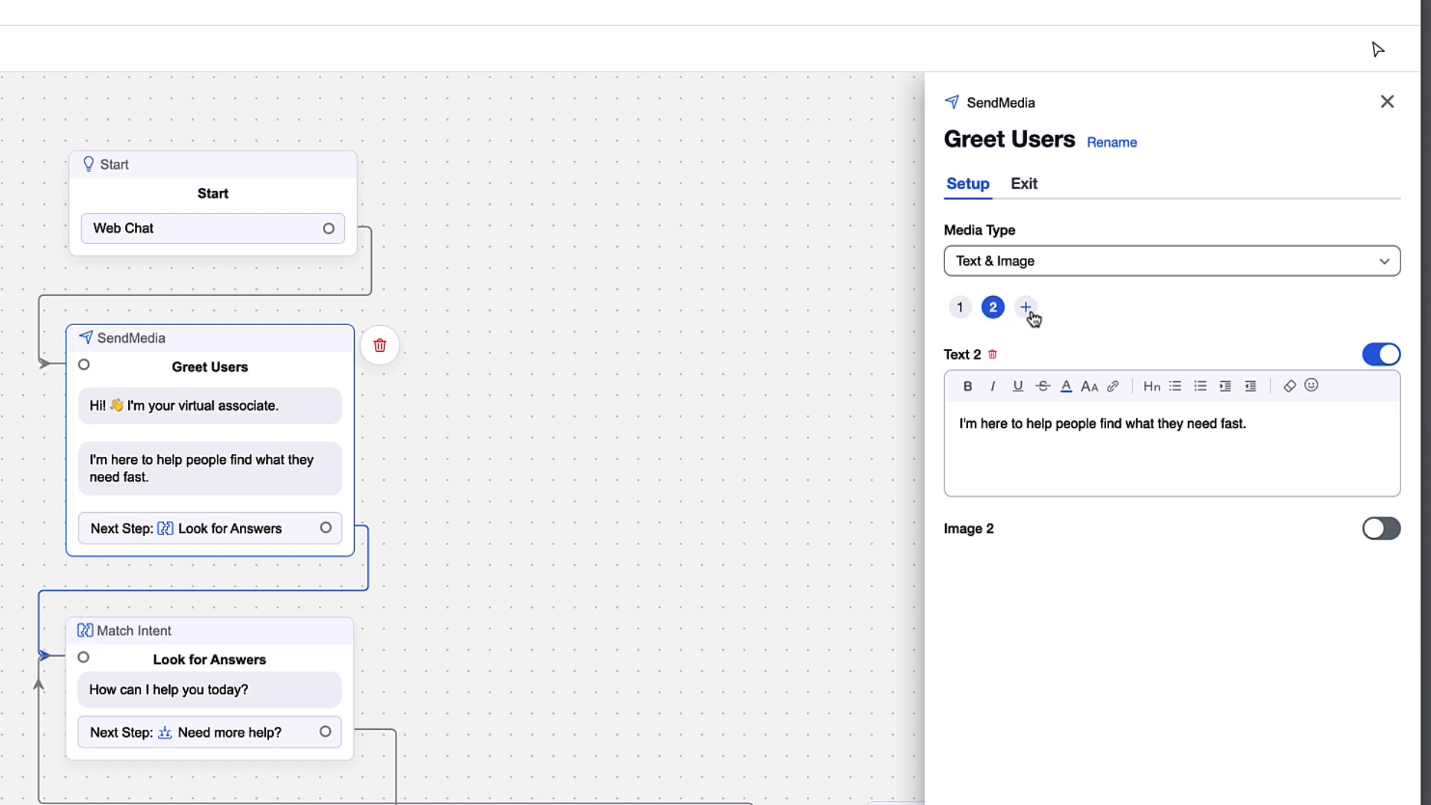
click(1029, 312)
click(1026, 308)
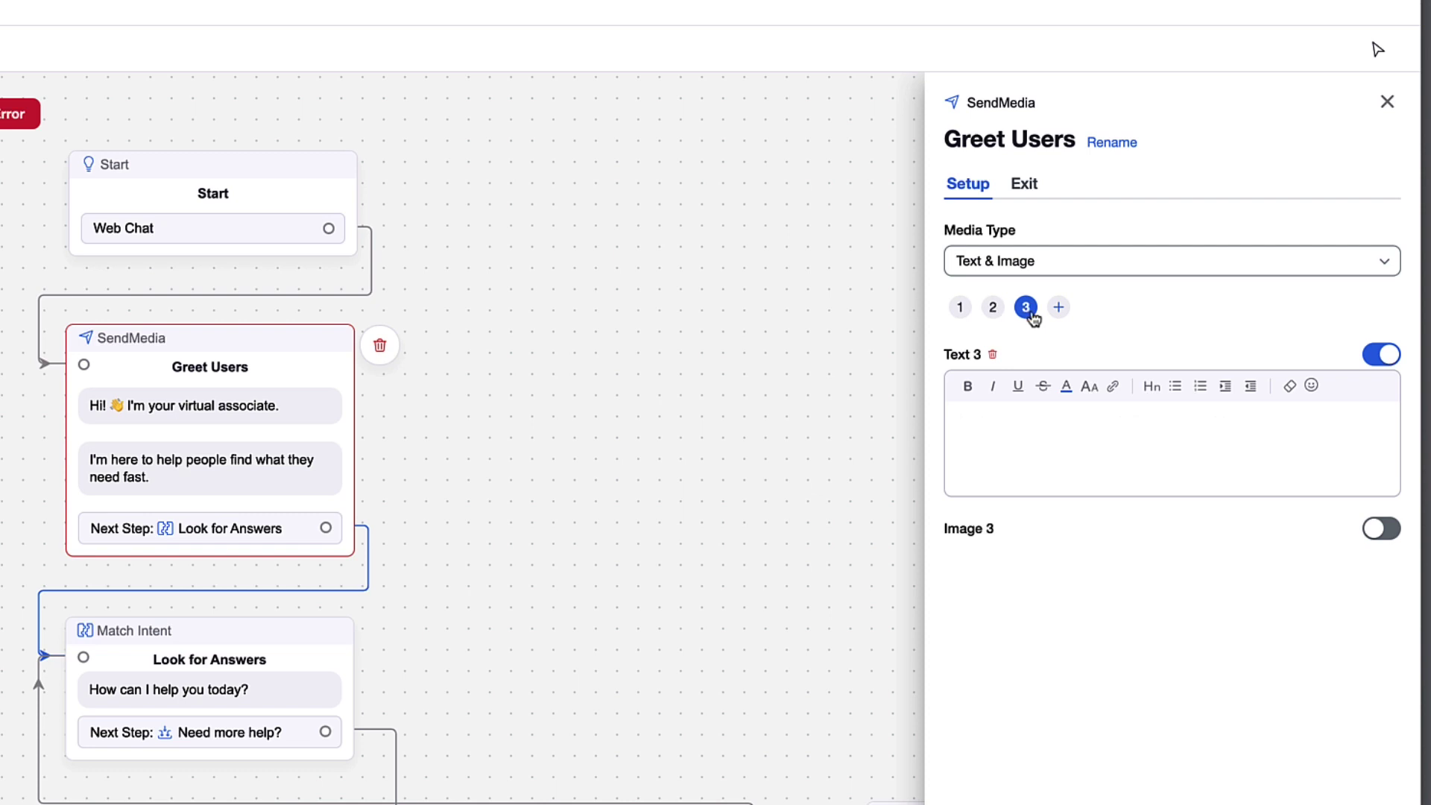
click(1037, 468)
text(Tell me in a few short words what you need.)
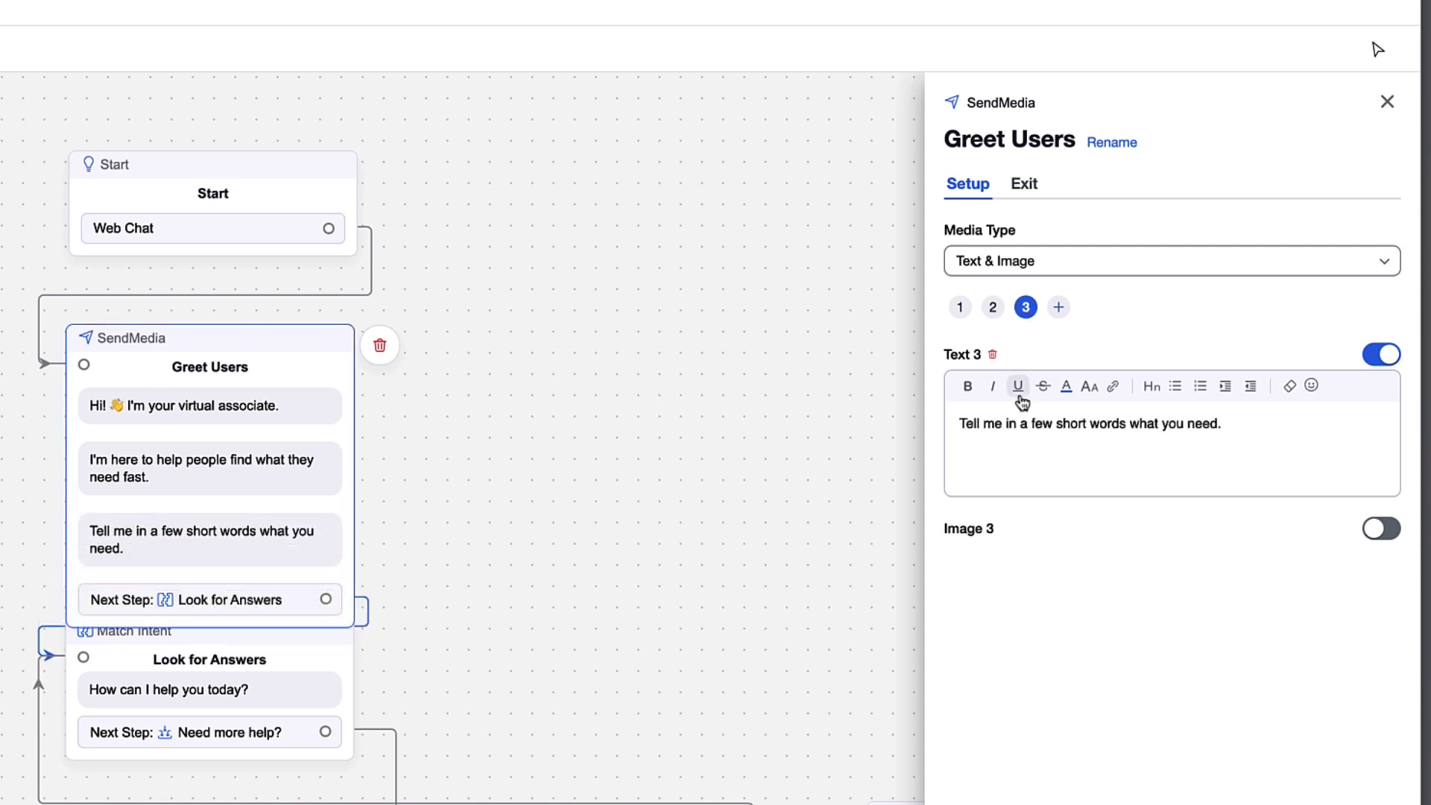
click(993, 356)
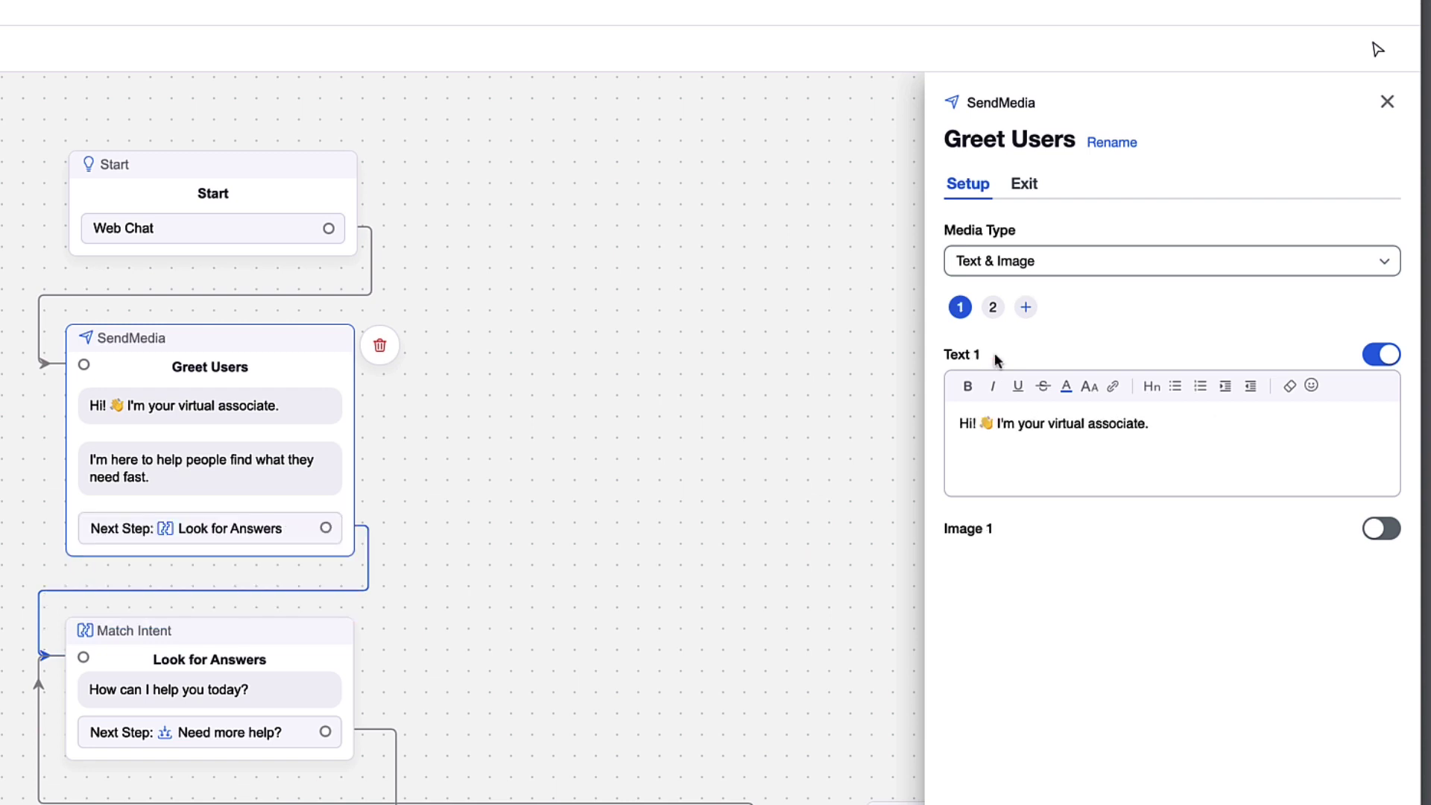
click(286, 641)
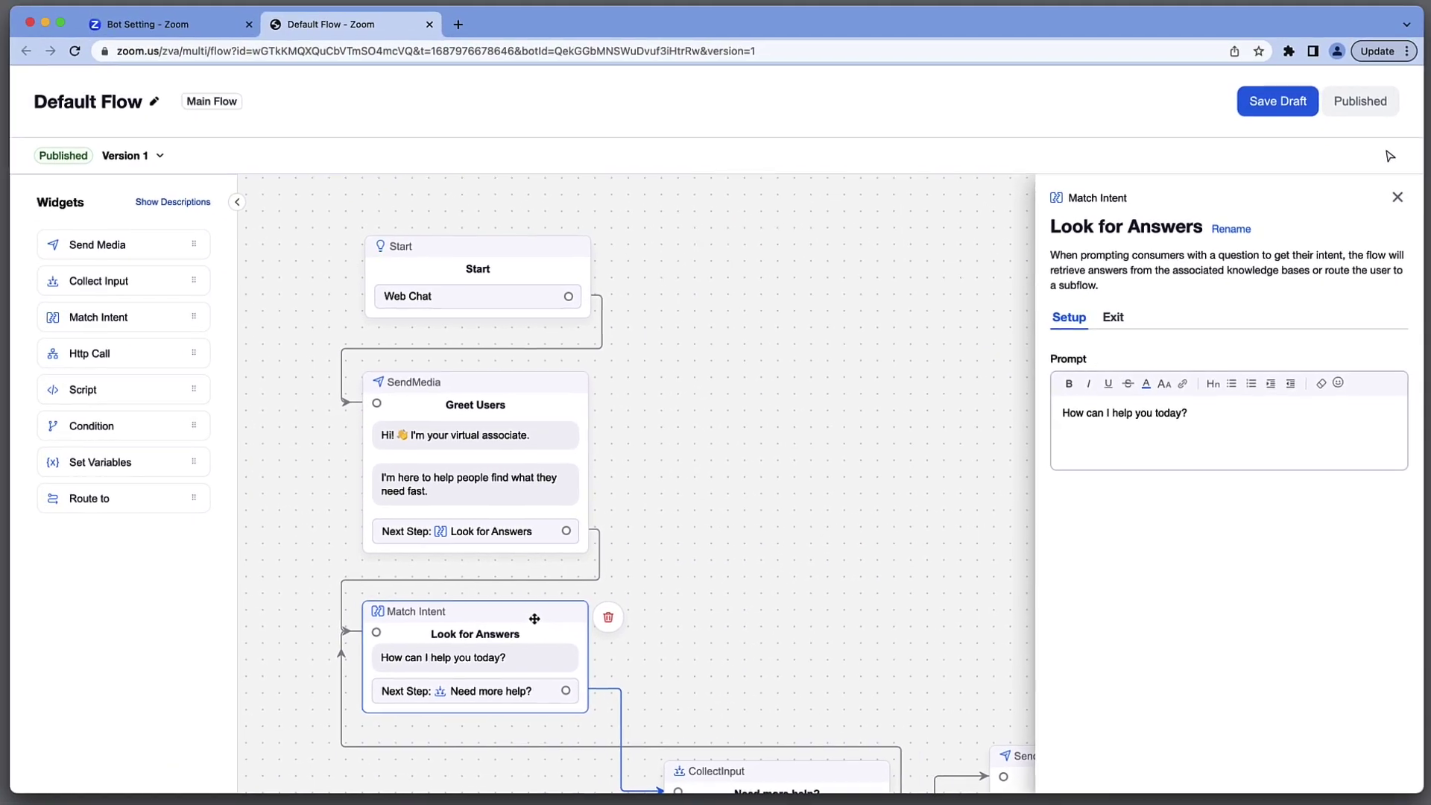
- Pan the canvas and dismiss the step settings panel to show the whole Default Flow
drag(881, 624, 803, 565)
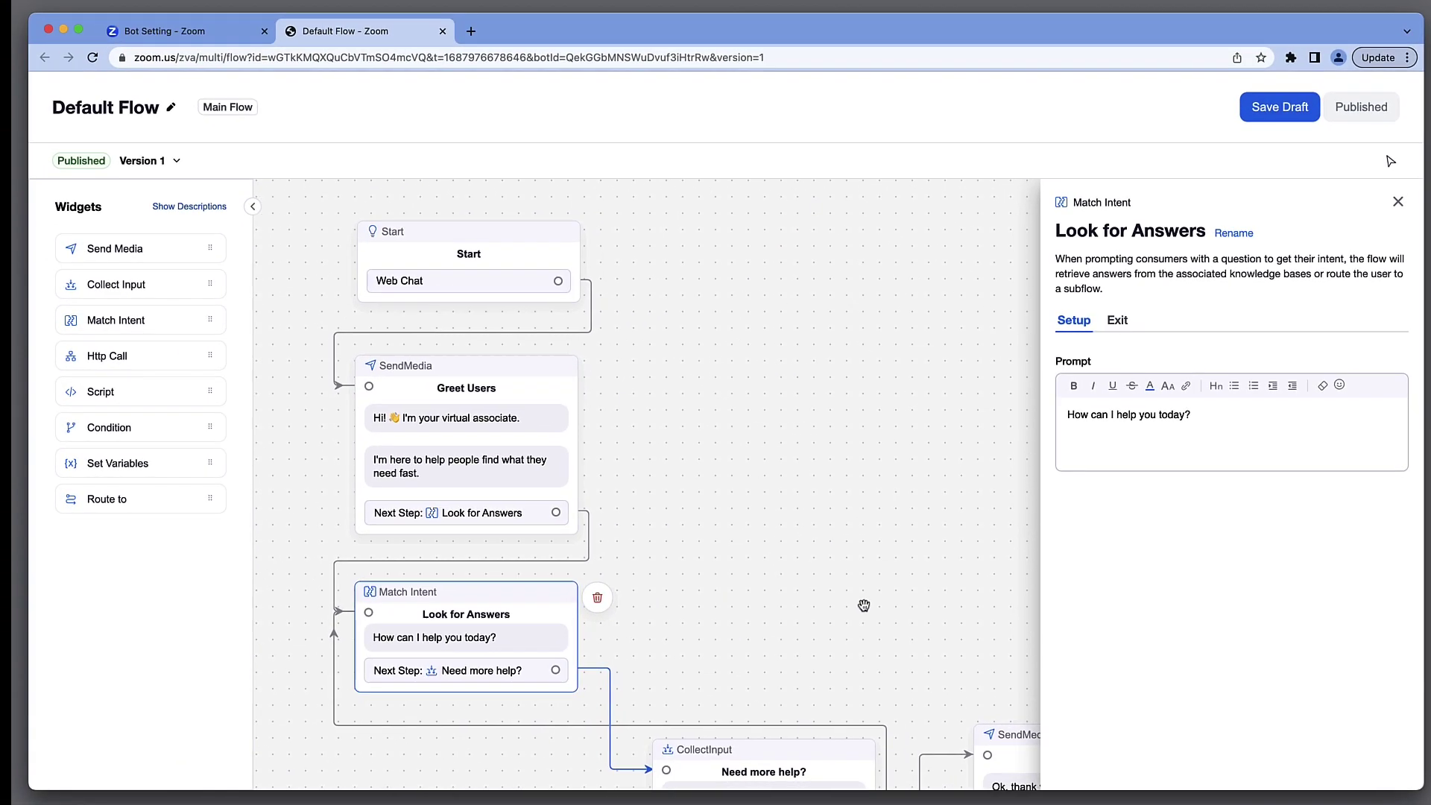
click(809, 569)
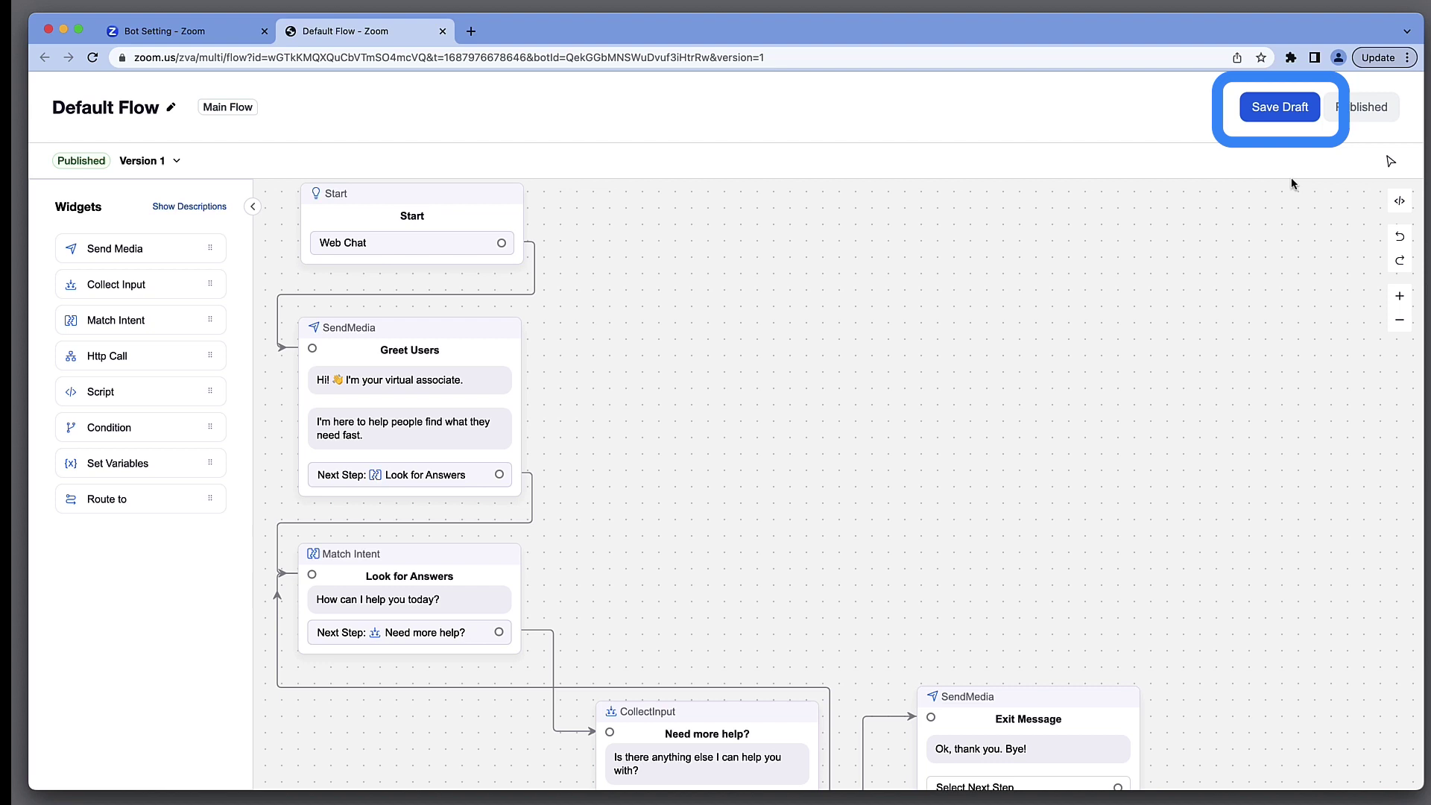
- Save the Default Flow as a draft with a pasted description of the greeting change
click(1286, 109)
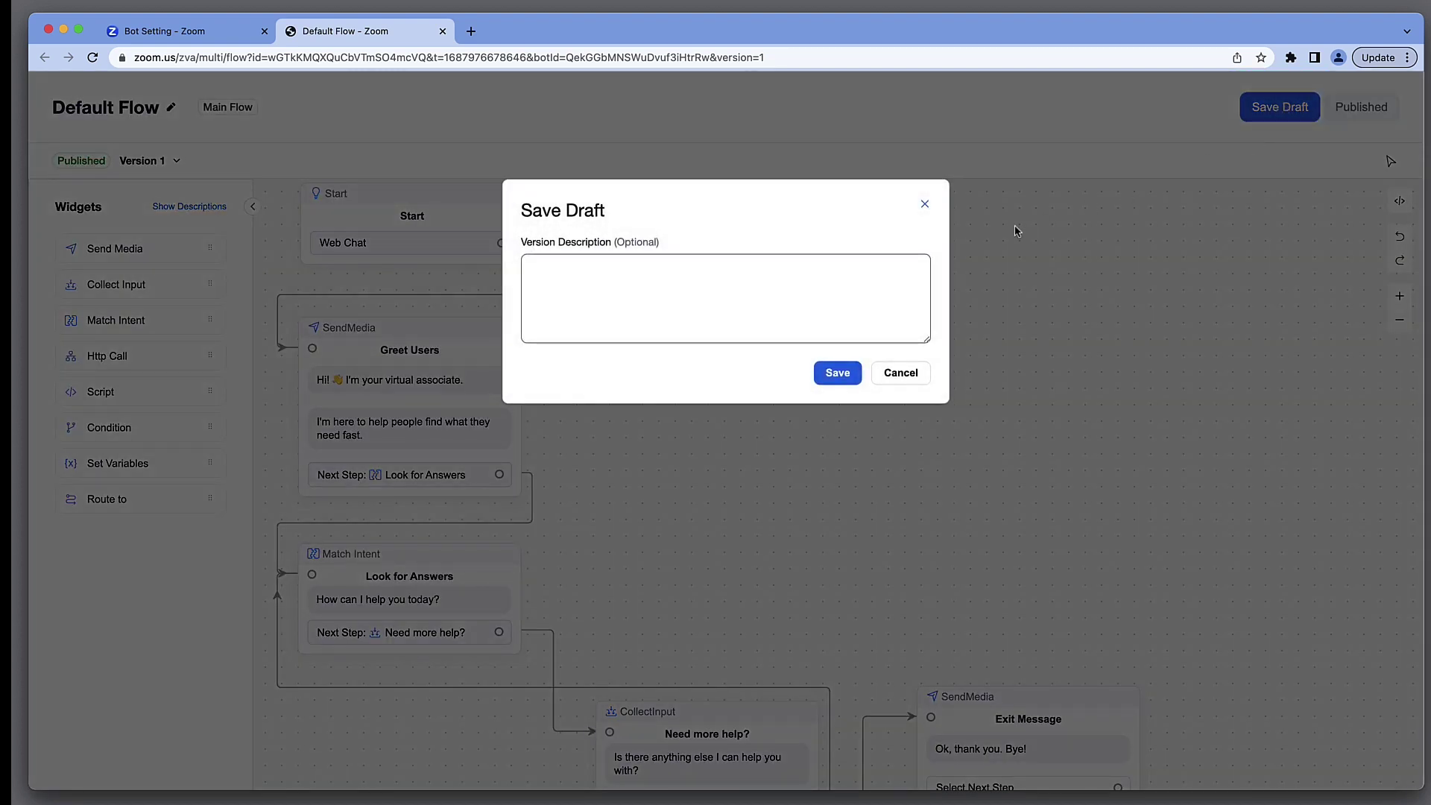
click(924, 265)
text(Changing "support bot" to "virtual associate.")
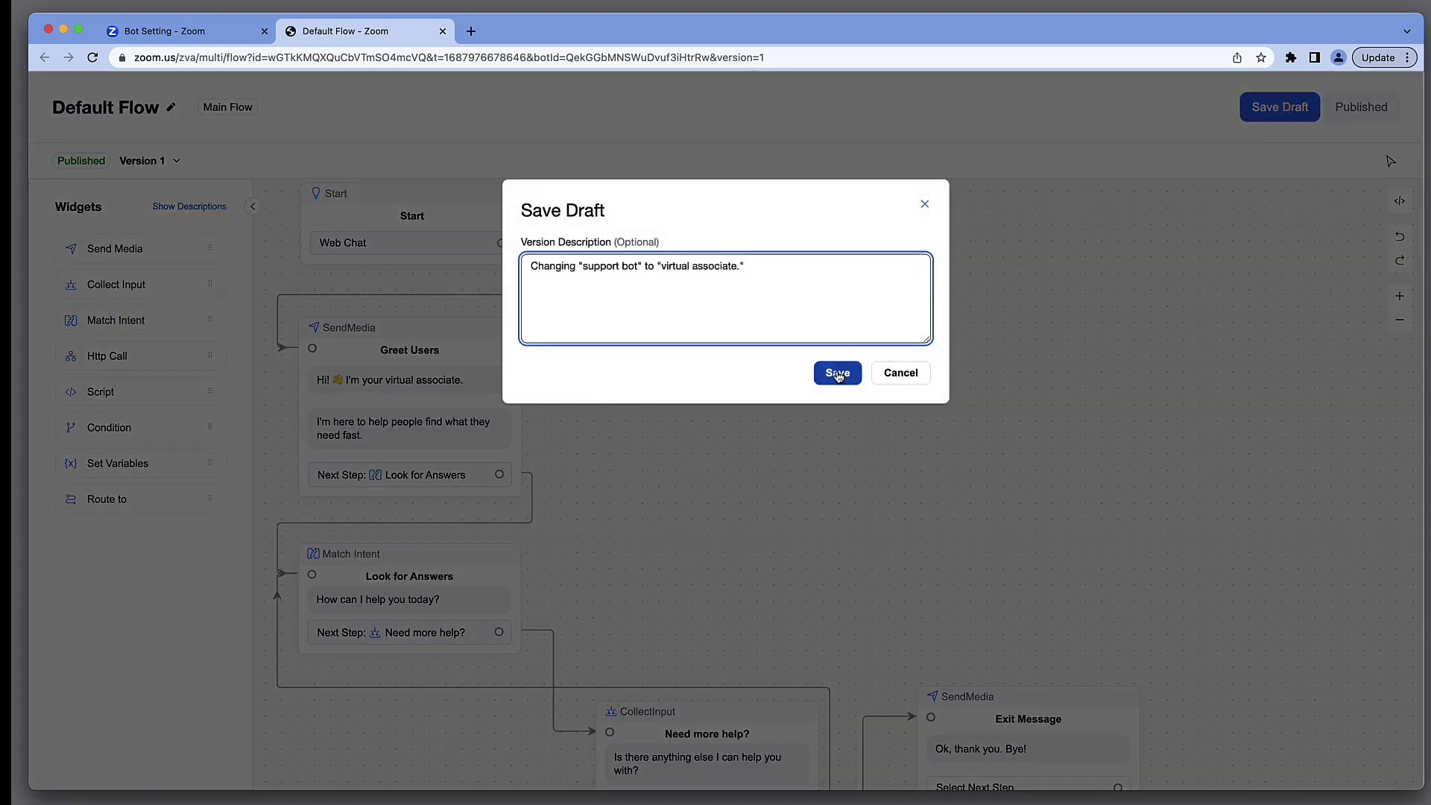
click(838, 373)
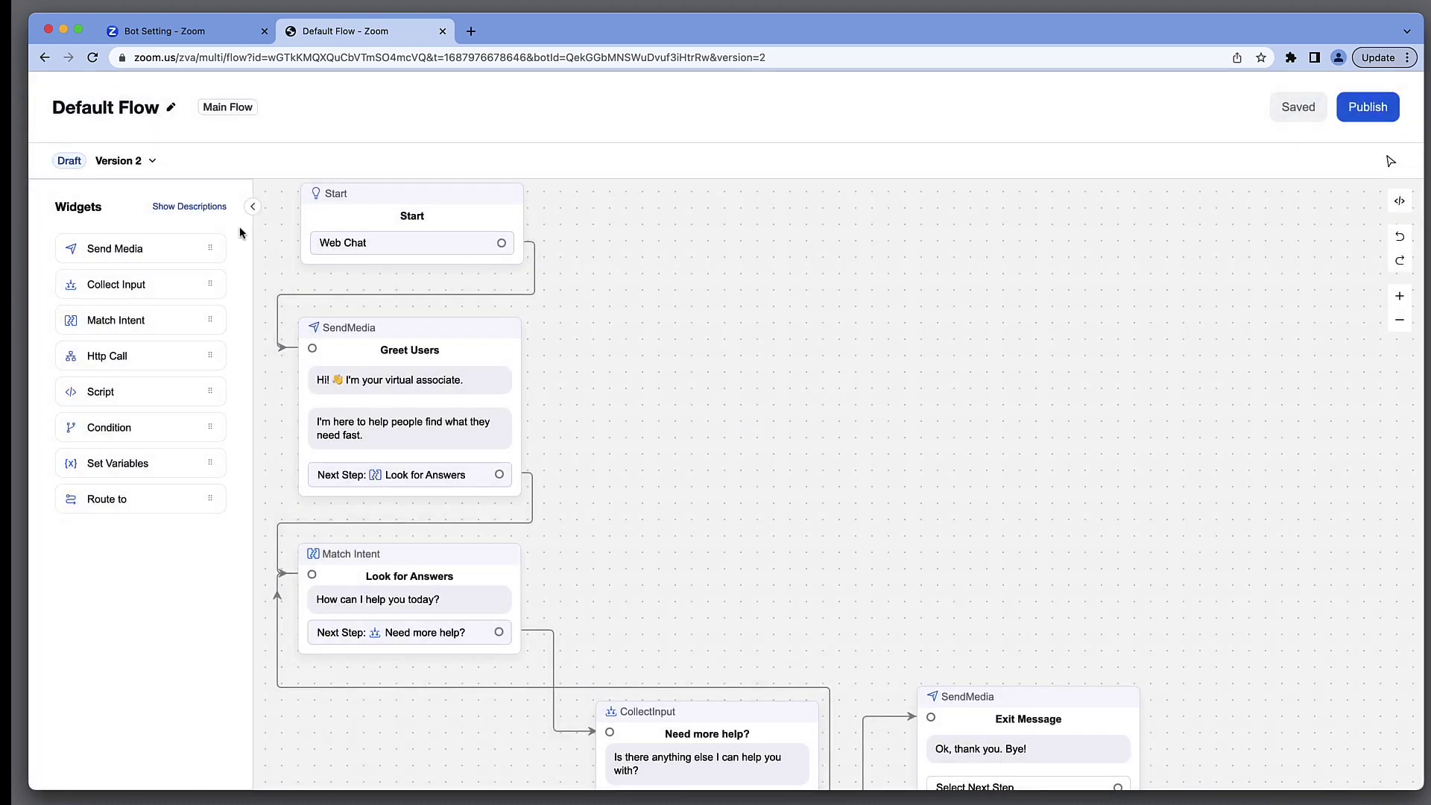
- Check the Version list shows Version 2, then return to the Bot Setting tab
click(145, 171)
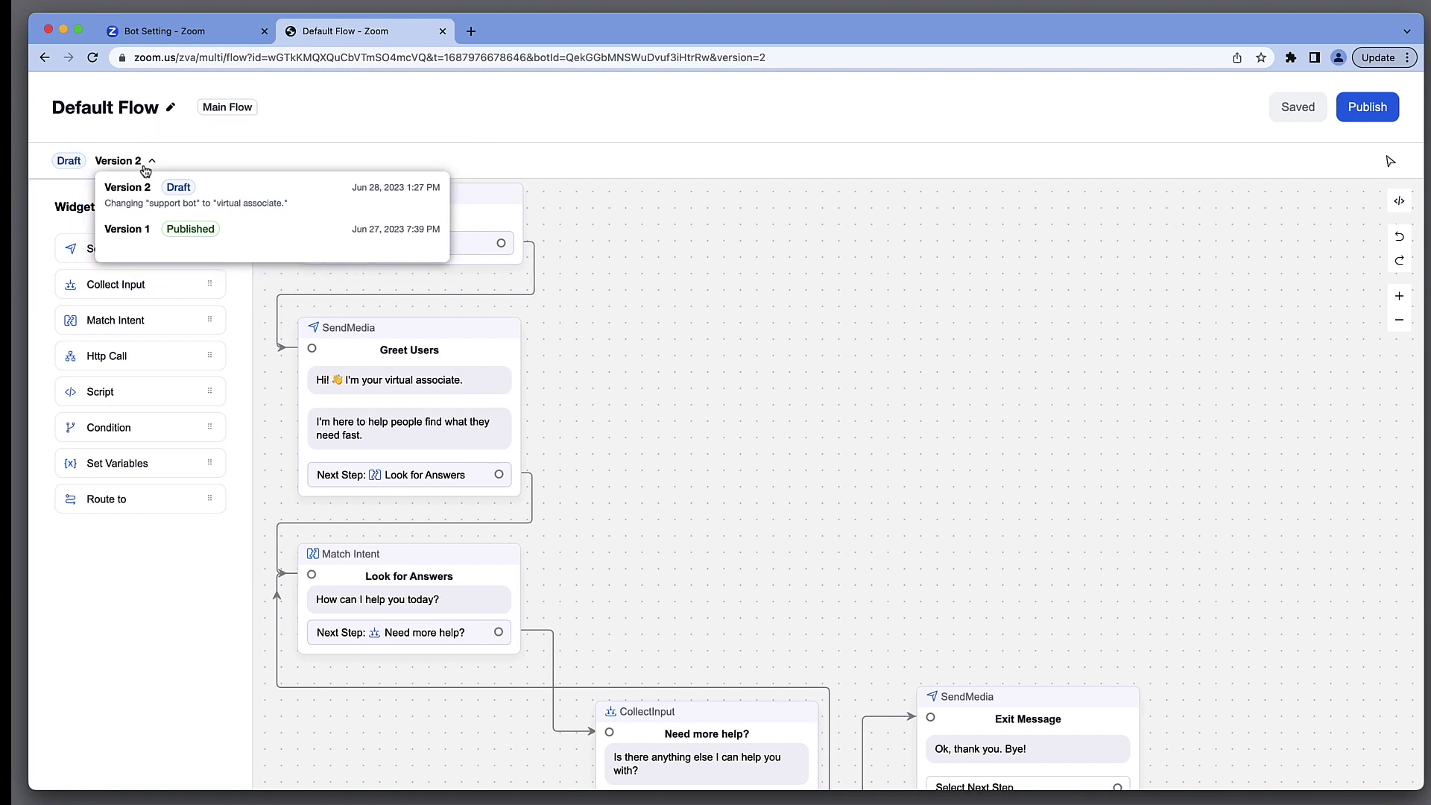
click(146, 161)
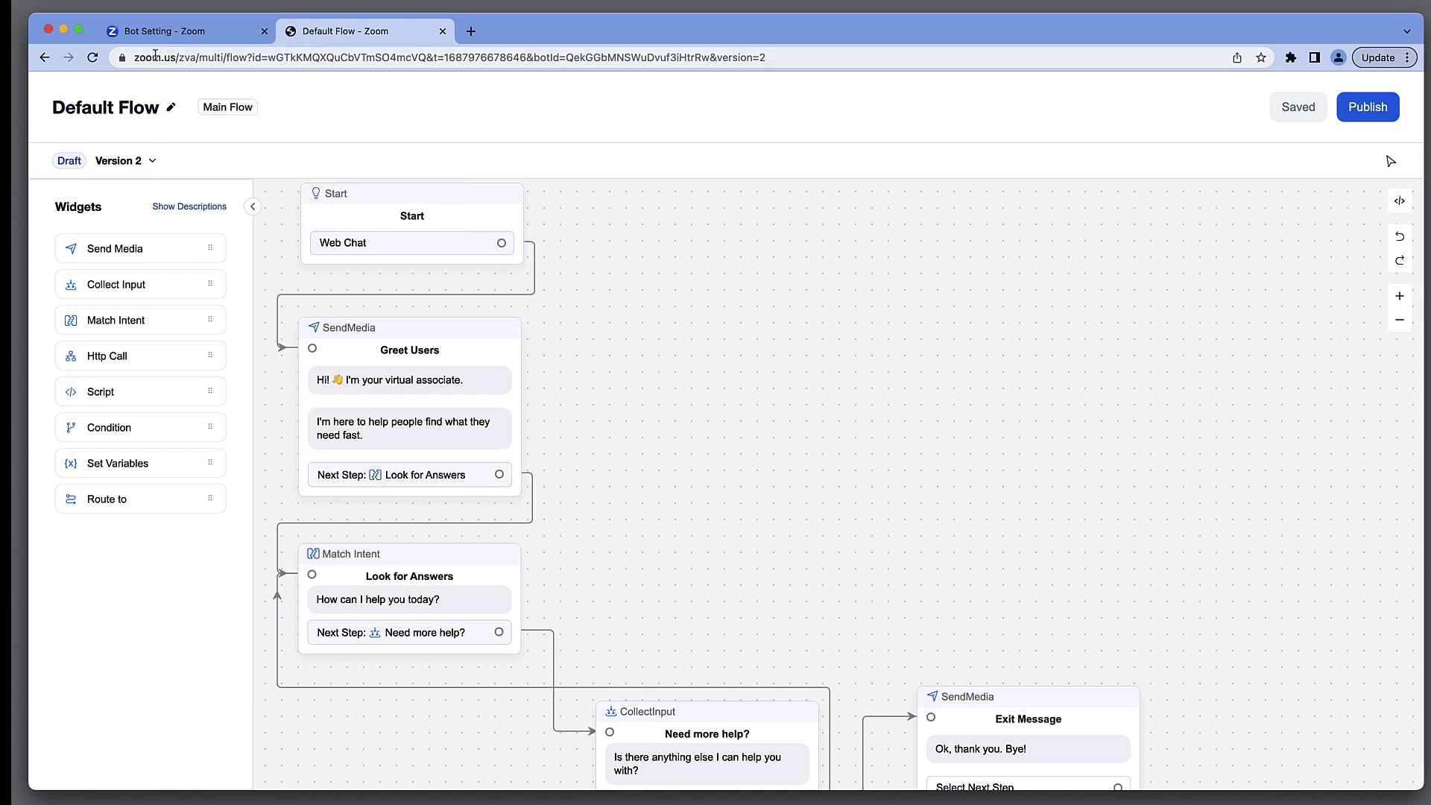
click(155, 31)
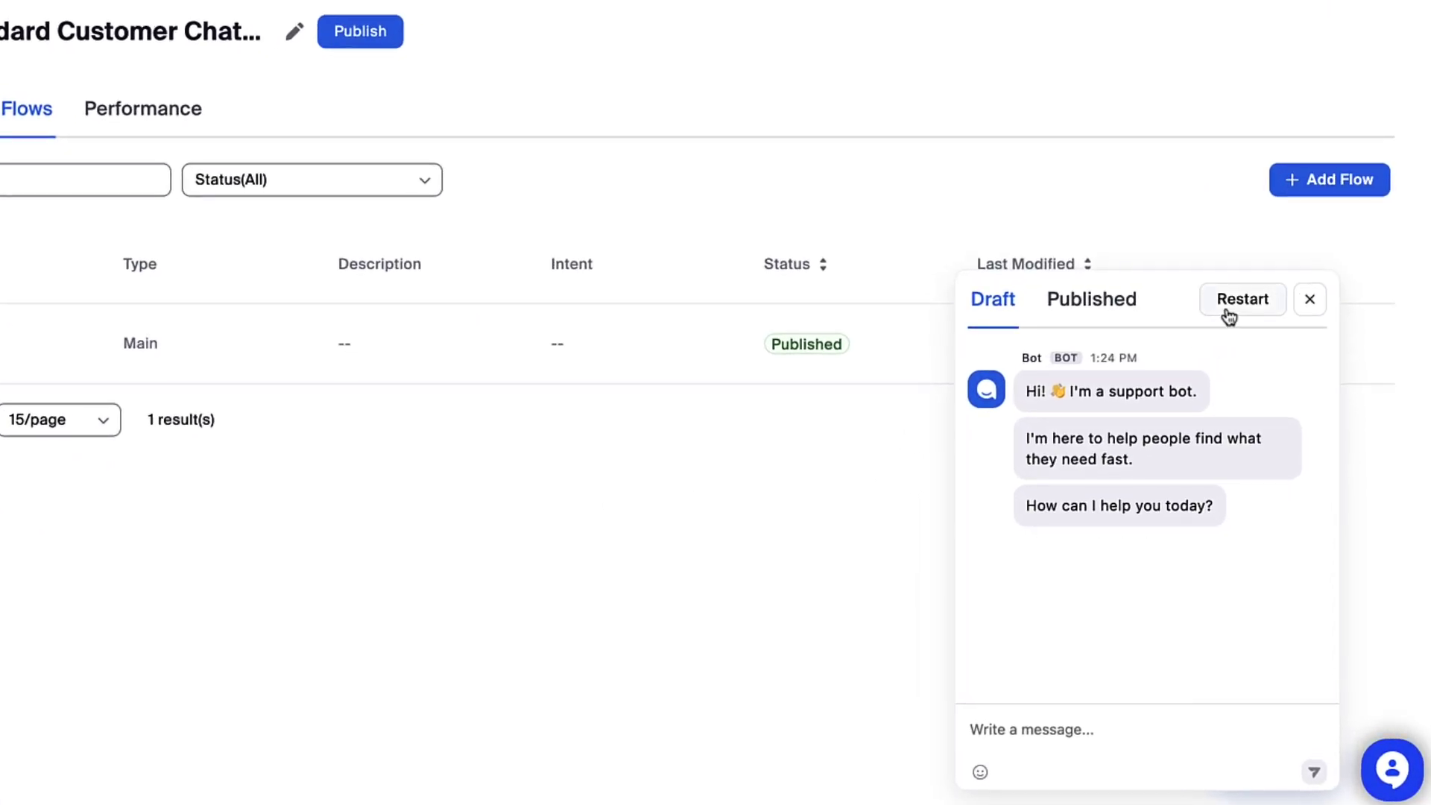
- Restart the test chat and compare the draft 'virtual associate' greeting with the published 'support bot' one
click(1229, 315)
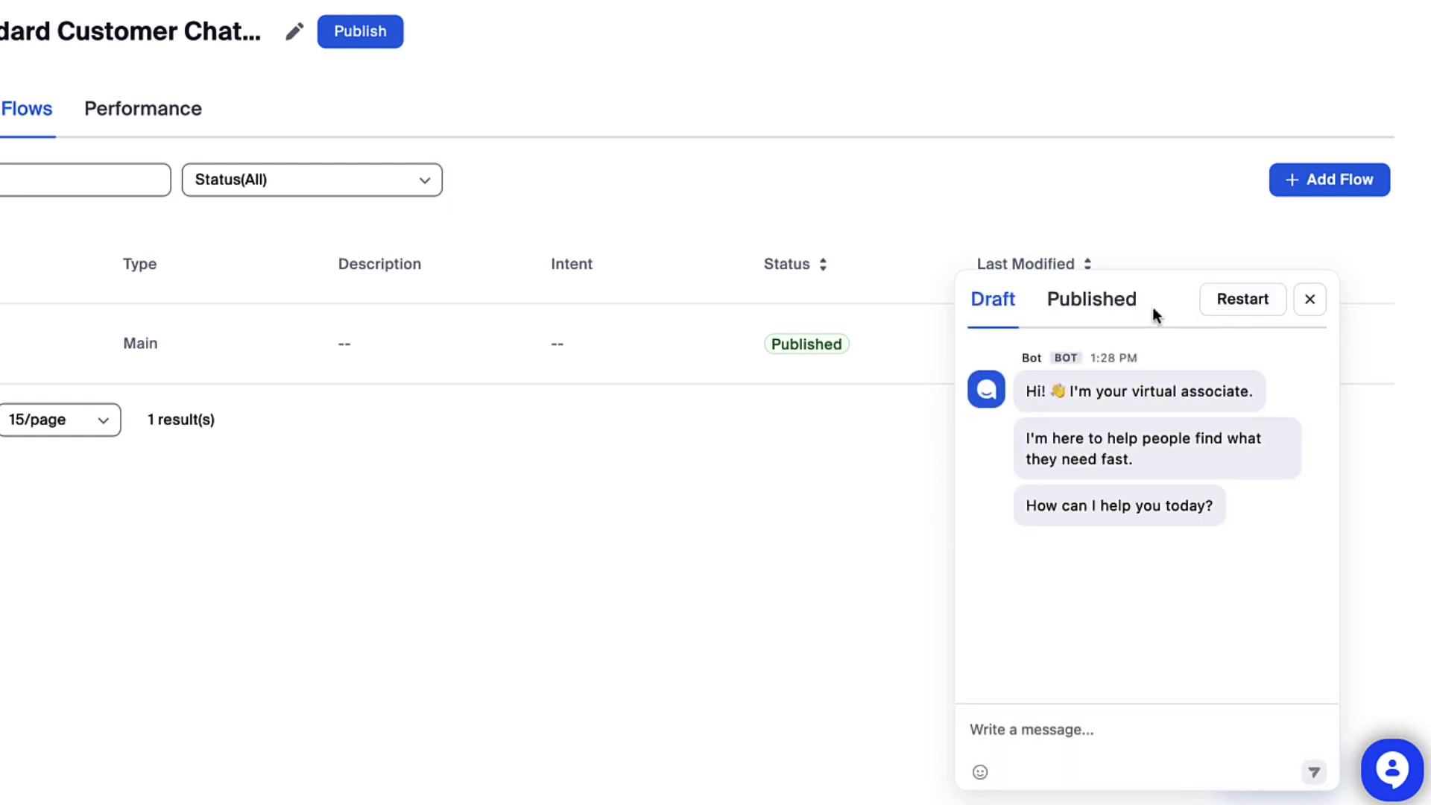
click(1107, 315)
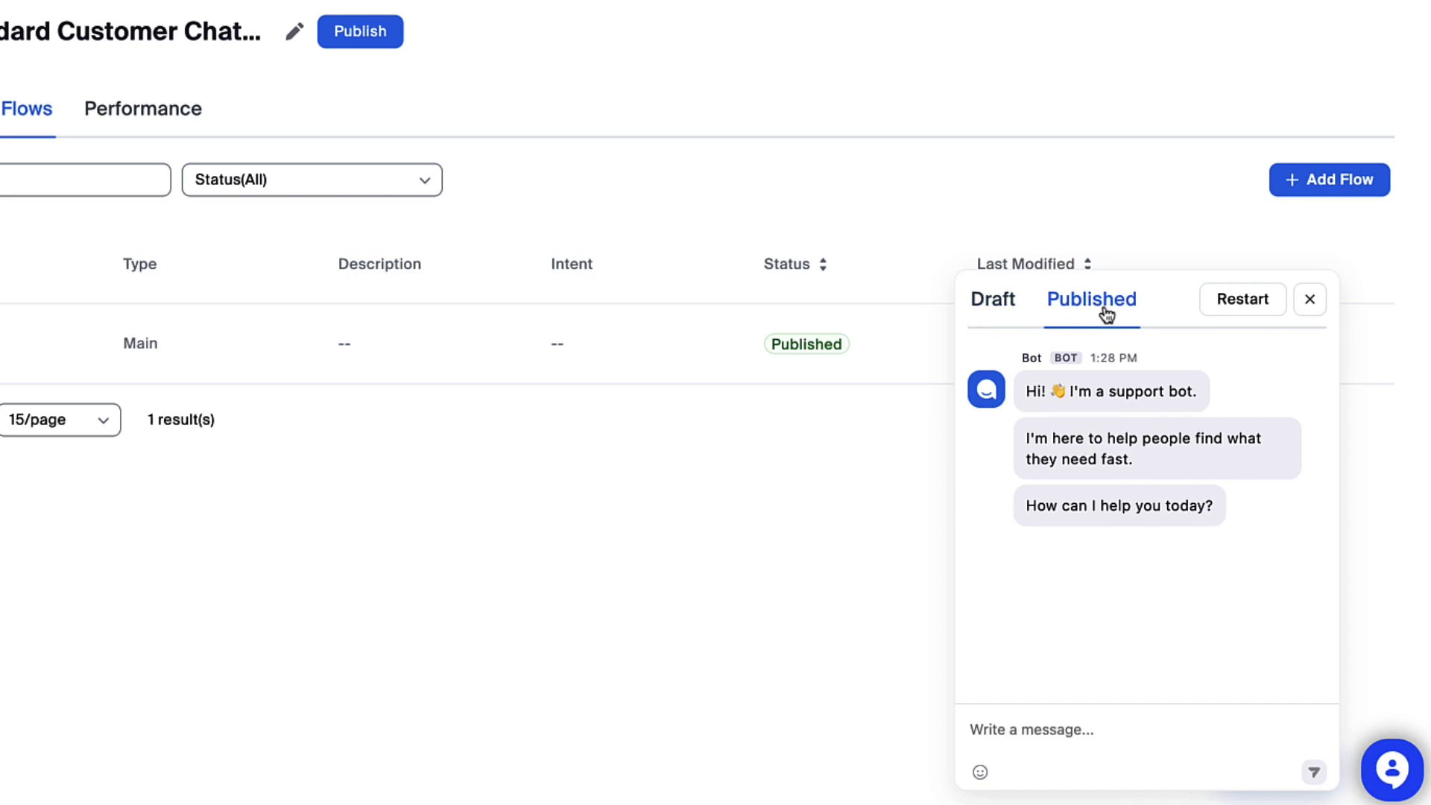
click(998, 312)
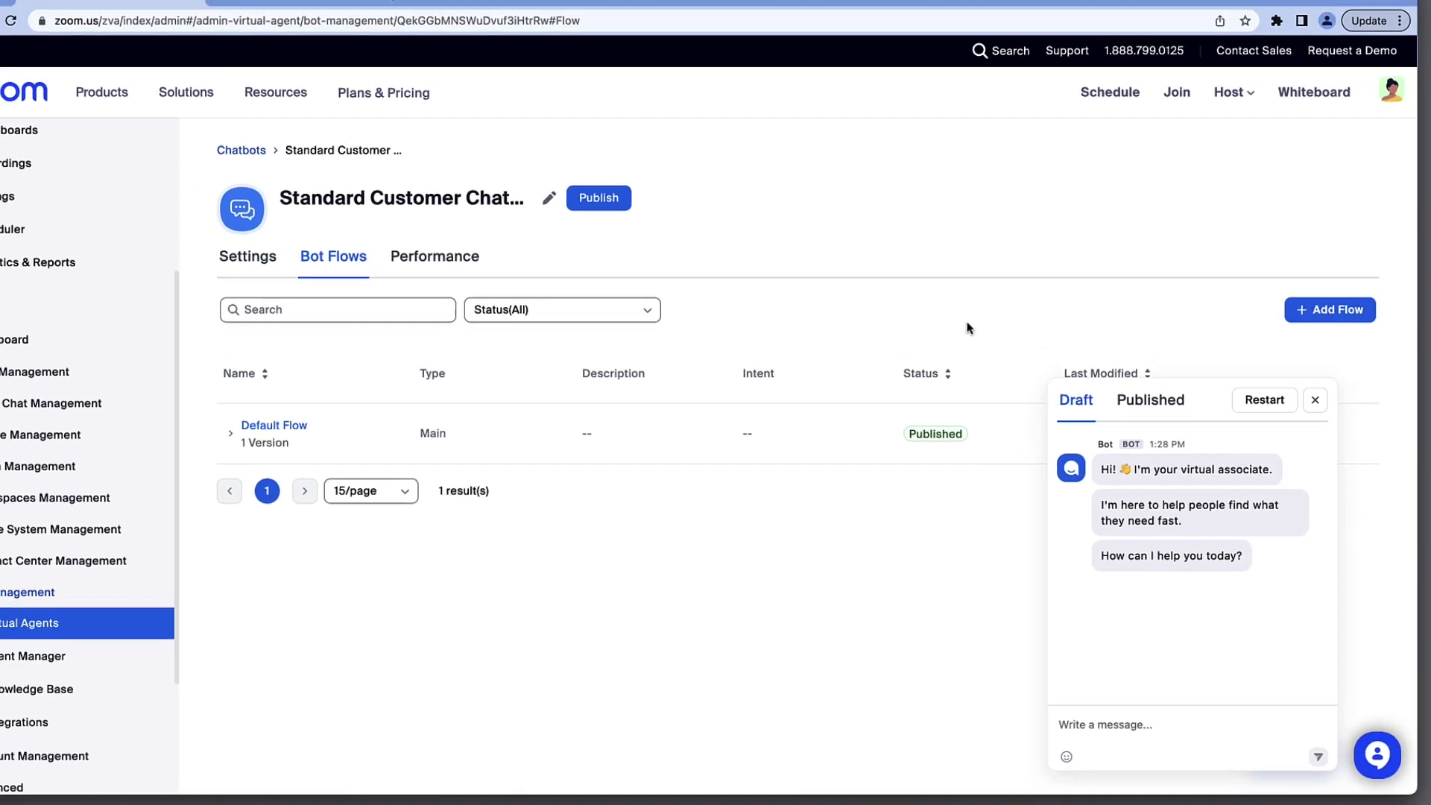
- Switch back to the Default Flow editor tab and publish the Version 2 draft
click(386, 36)
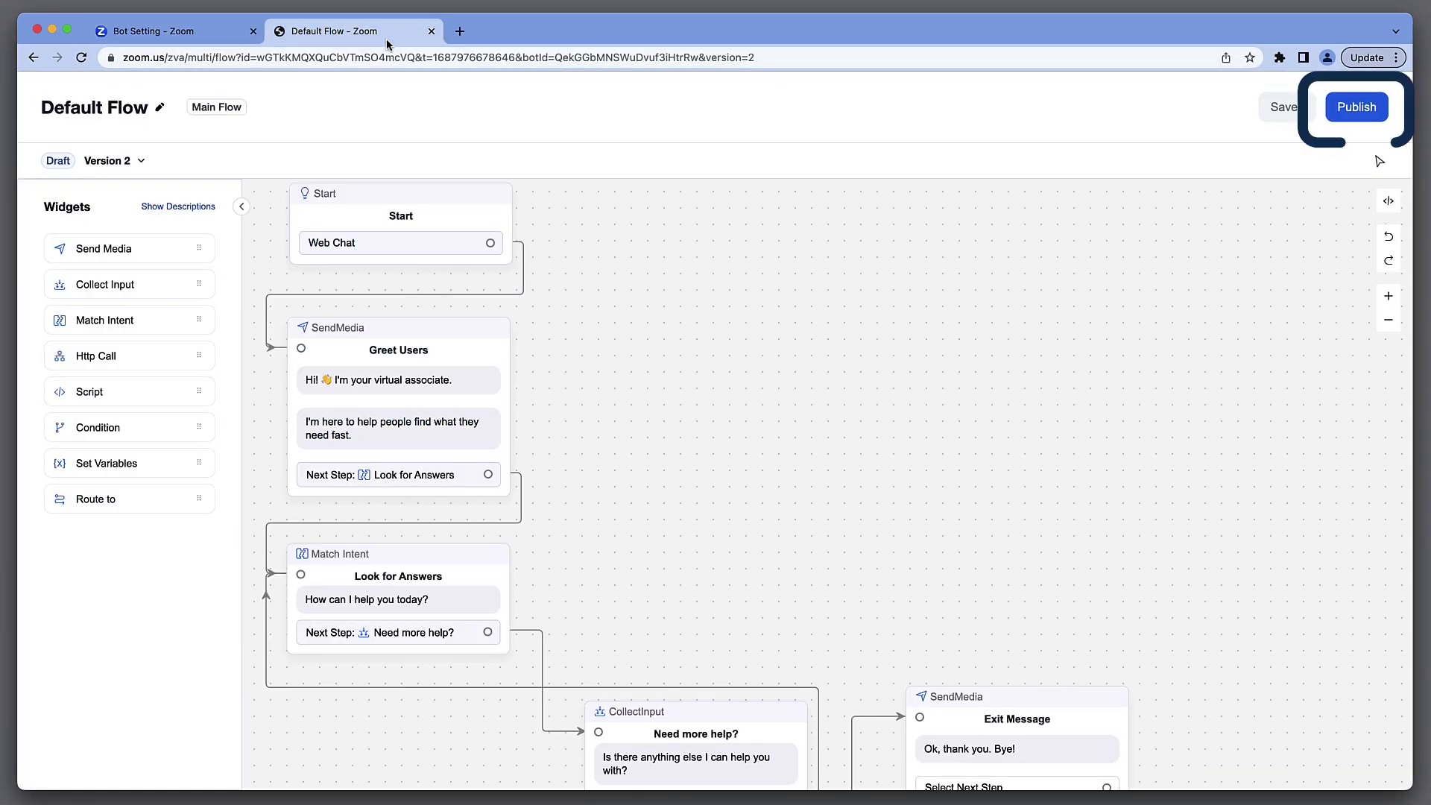
click(1347, 120)
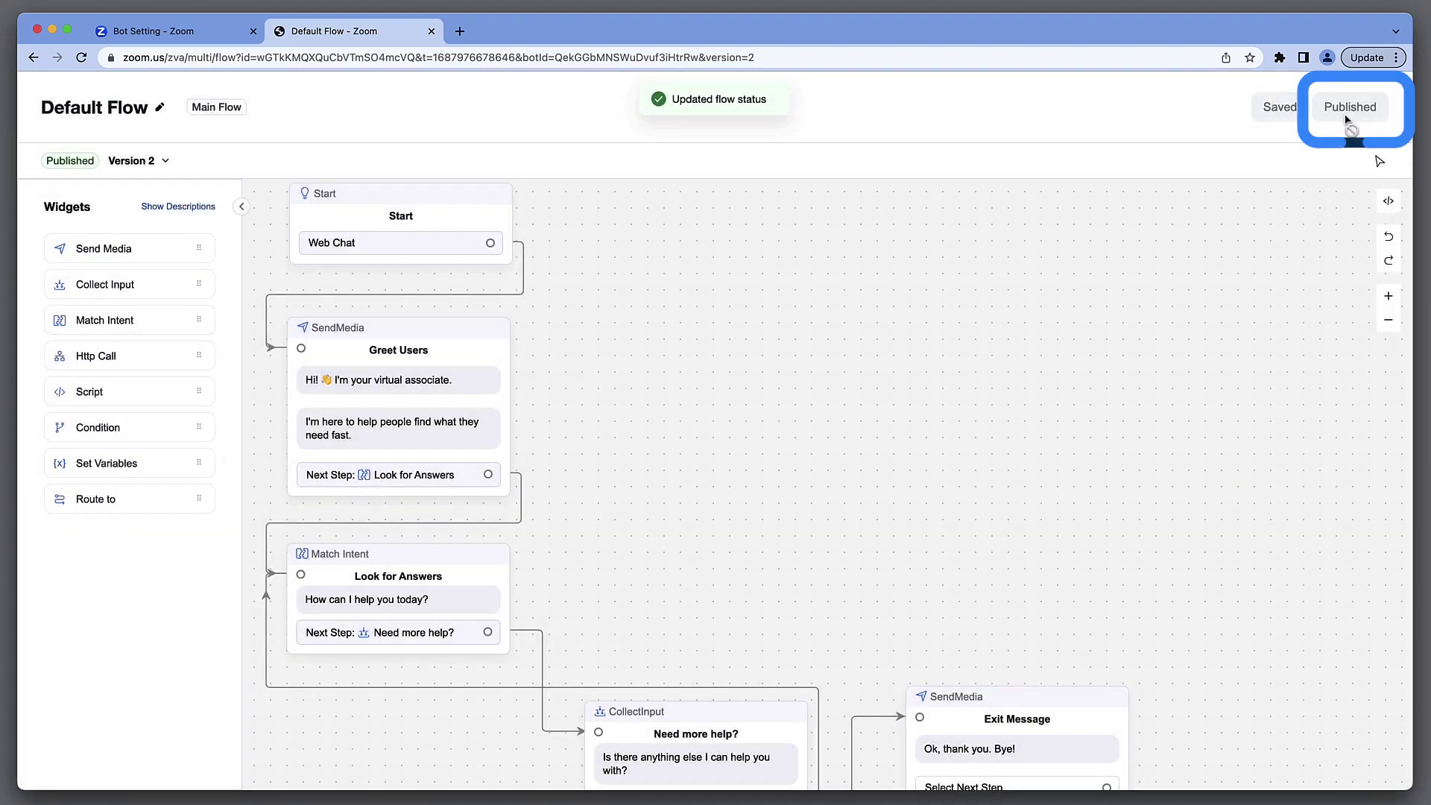